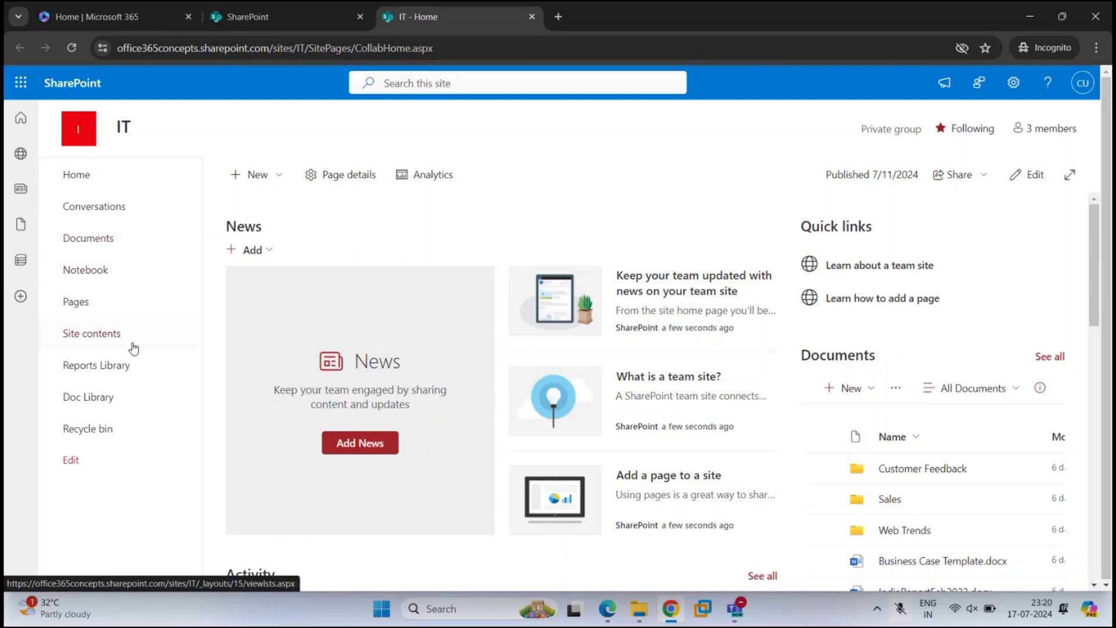
# Step: Go to Reports Library from the IT site's left navigation
pyautogui.click(150, 372)
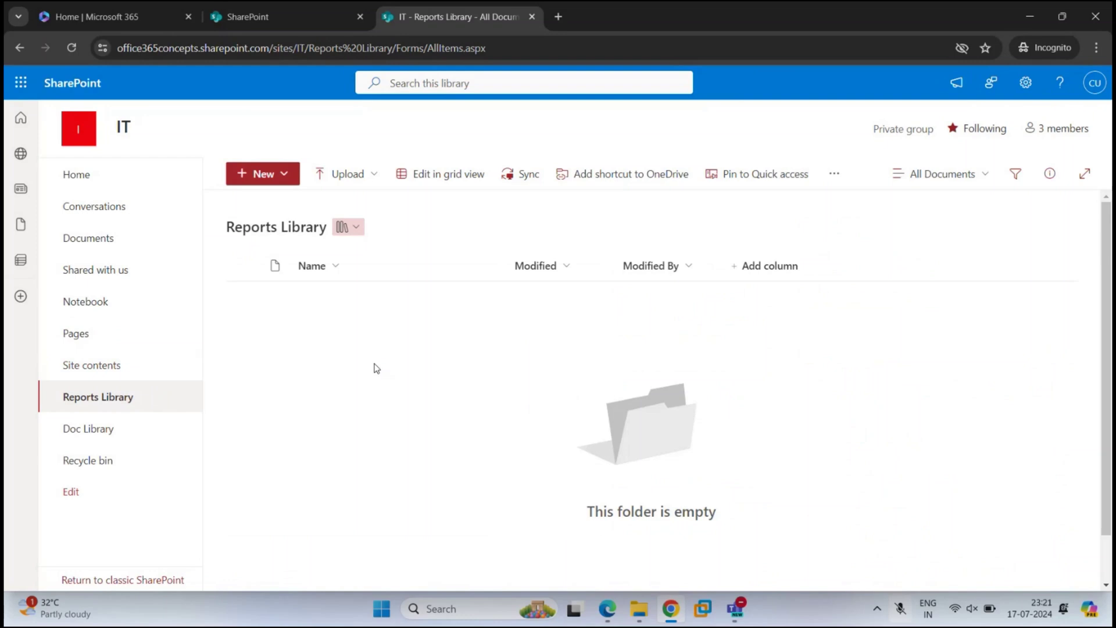
pyautogui.click(355, 177)
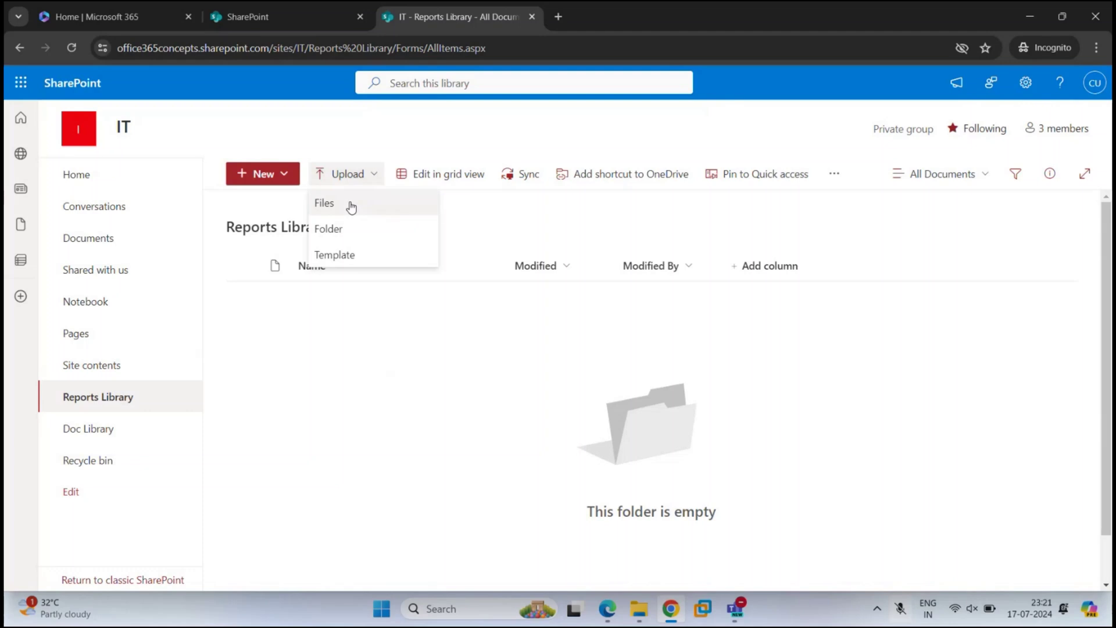
pyautogui.click(423, 365)
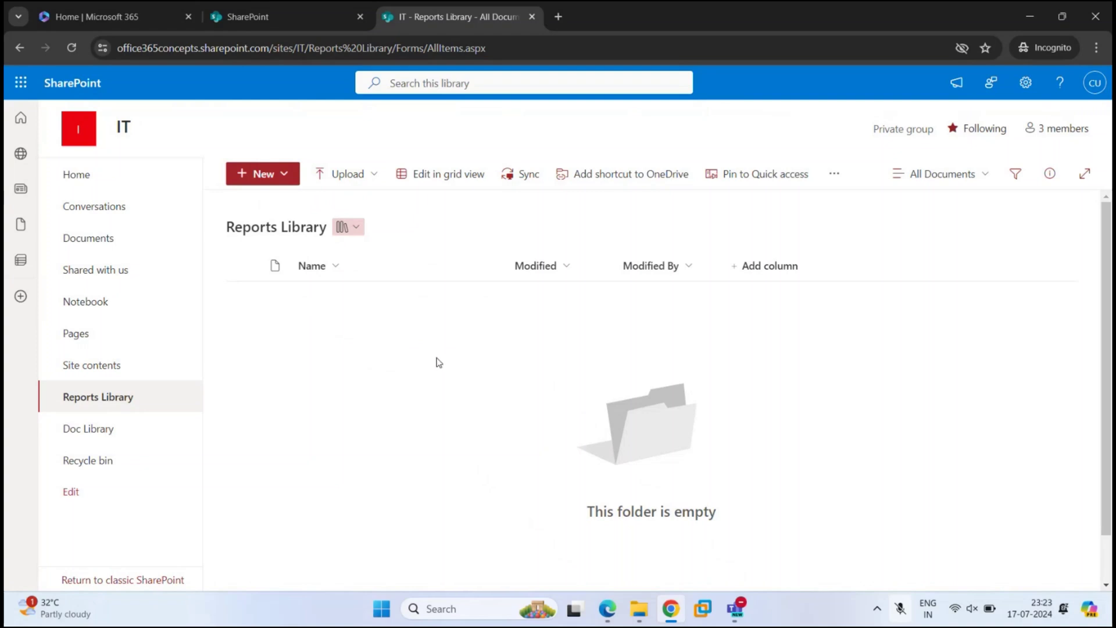
# Step: Drag AustraliaSales, AustraliaSalesJan2023, AustraliaSalesReportJan2023 and IndiaSales from CourseDocuments into the library
pyautogui.click(639, 609)
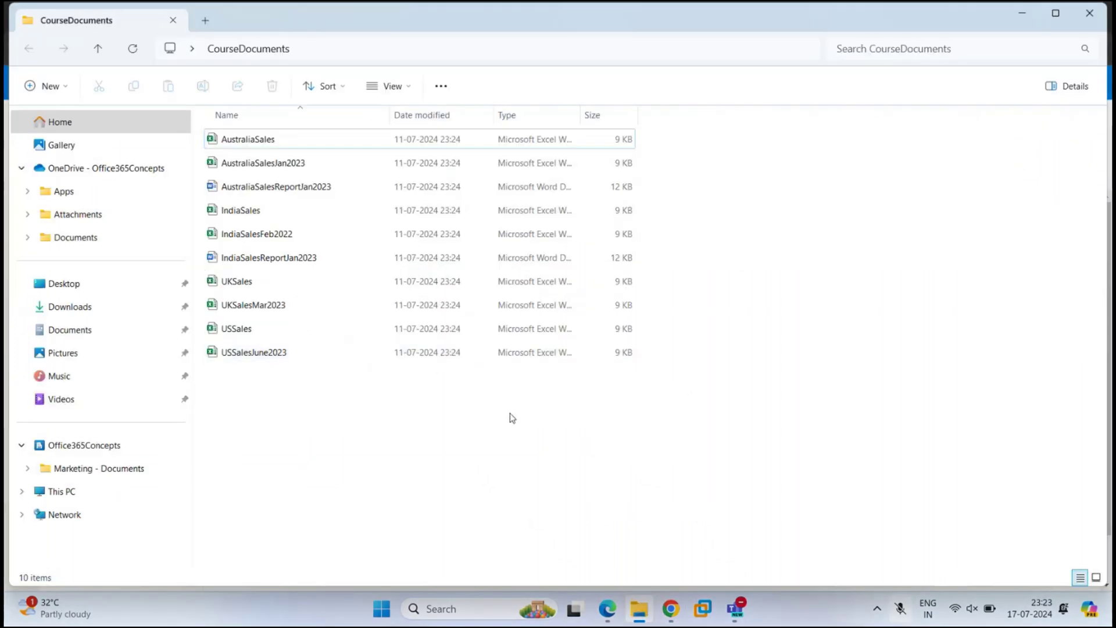
pyautogui.click(257, 147)
pyautogui.keyDown('ctrl'); pyautogui.click(256, 166); pyautogui.keyUp('ctrl')
pyautogui.keyDown('ctrl'); pyautogui.click(256, 188); pyautogui.keyUp('ctrl')
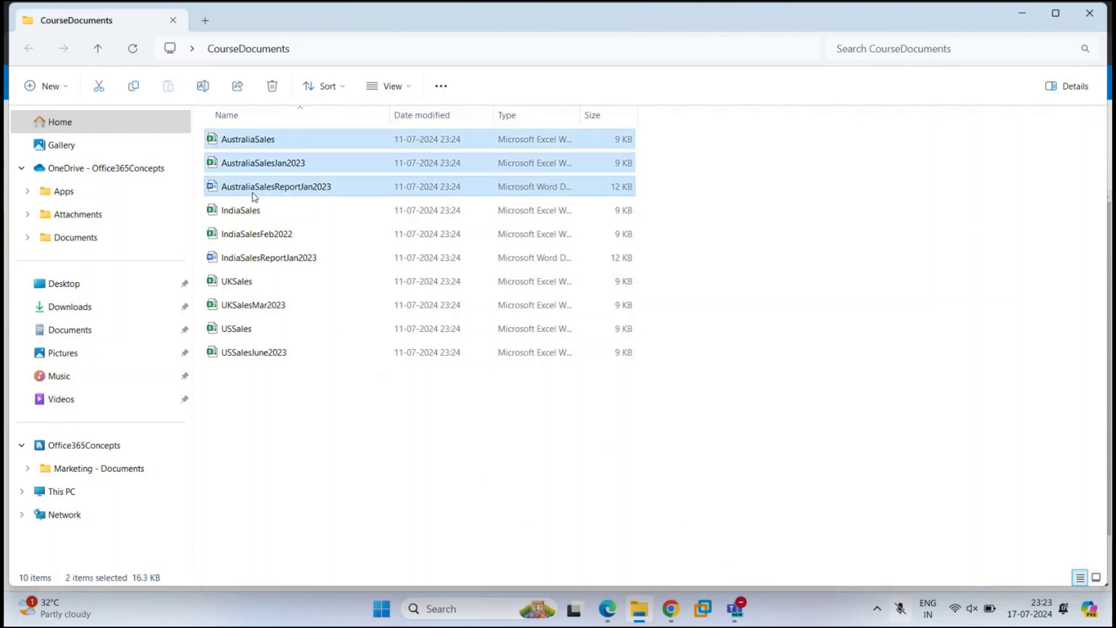
pyautogui.keyDown('ctrl'); pyautogui.click(253, 213); pyautogui.keyUp('ctrl')
pyautogui.moveTo(292, 165); pyautogui.dragTo(505, 379)
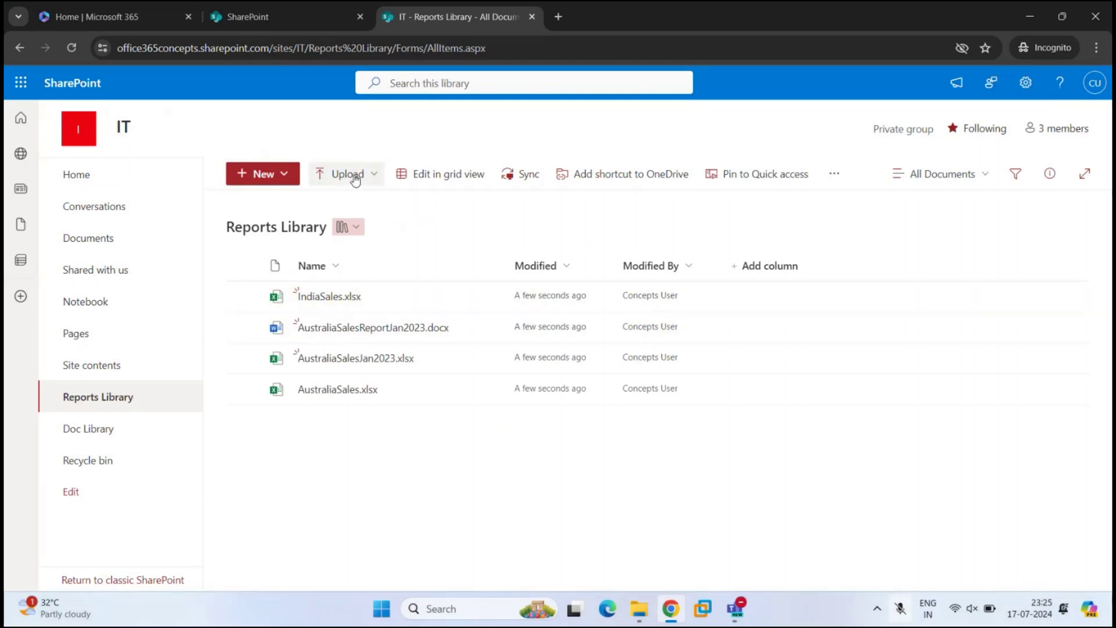
# Step: Upload IndiaSalesReportJan2023, UKSales, UKSalesMar2023, USSales and USSalesJune2023 from Desktop > CourseDocuments
pyautogui.click(355, 177)
pyautogui.click(351, 198)
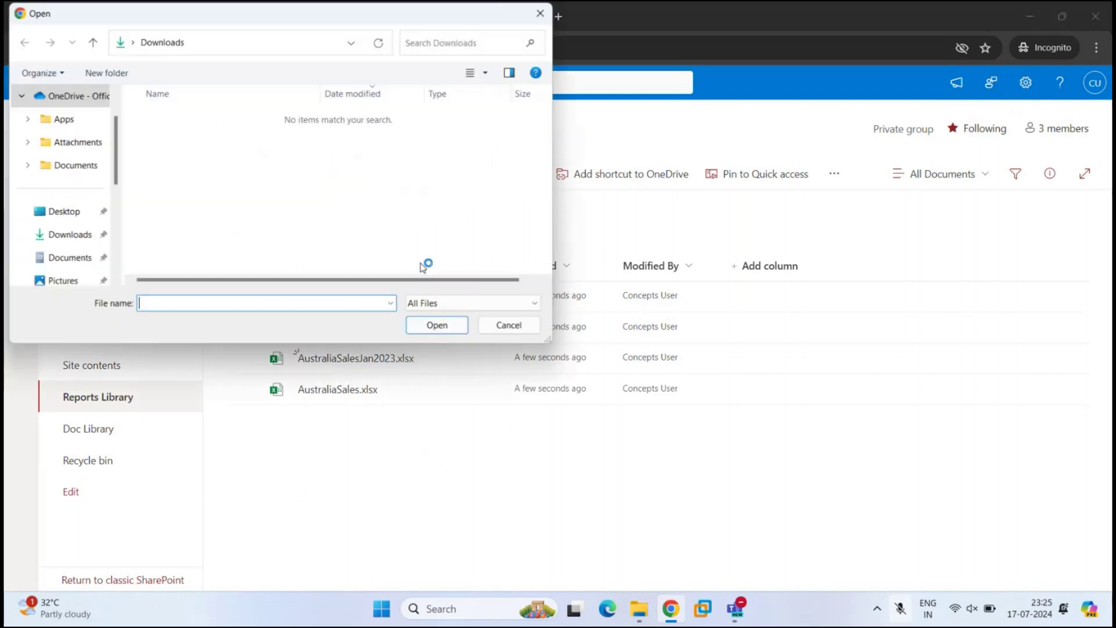
pyautogui.click(65, 212)
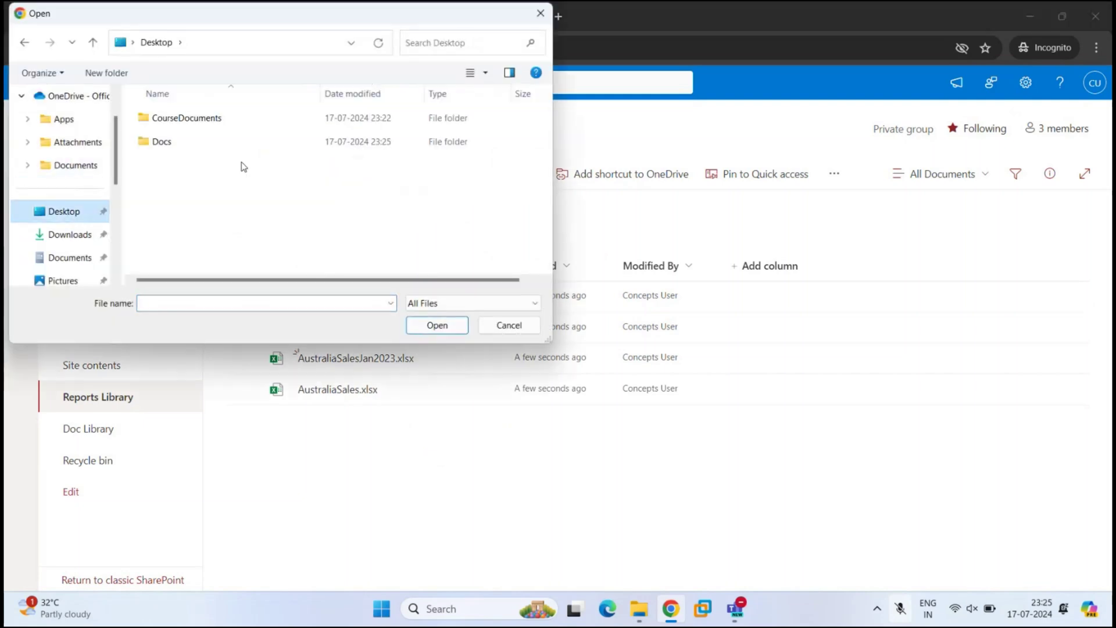
pyautogui.doubleClick(187, 123)
pyautogui.scroll(-2, 192, 221)
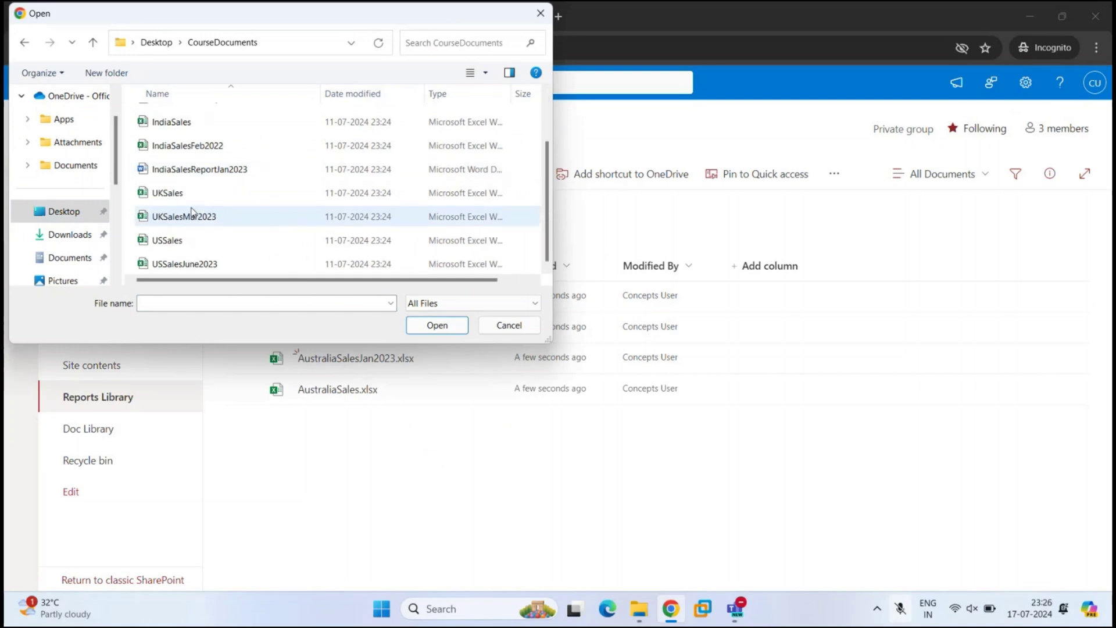
pyautogui.moveTo(180, 260); pyautogui.dragTo(181, 170)
pyautogui.click(437, 325)
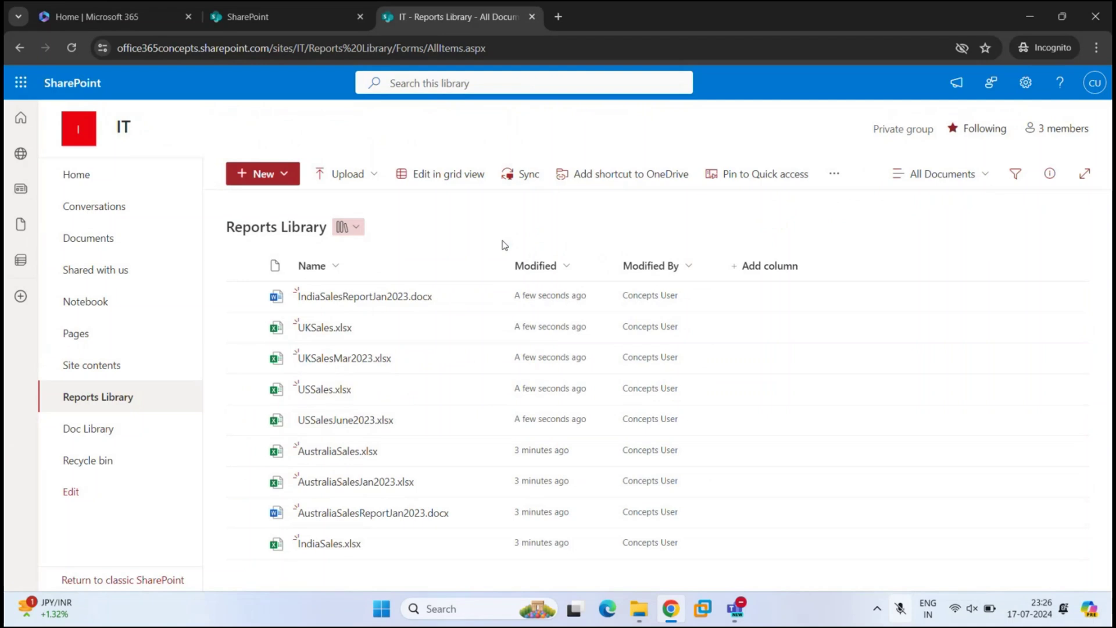
# Step: Upload the Desktop Docs folder with its 3 files to the Reports Library
pyautogui.click(330, 174)
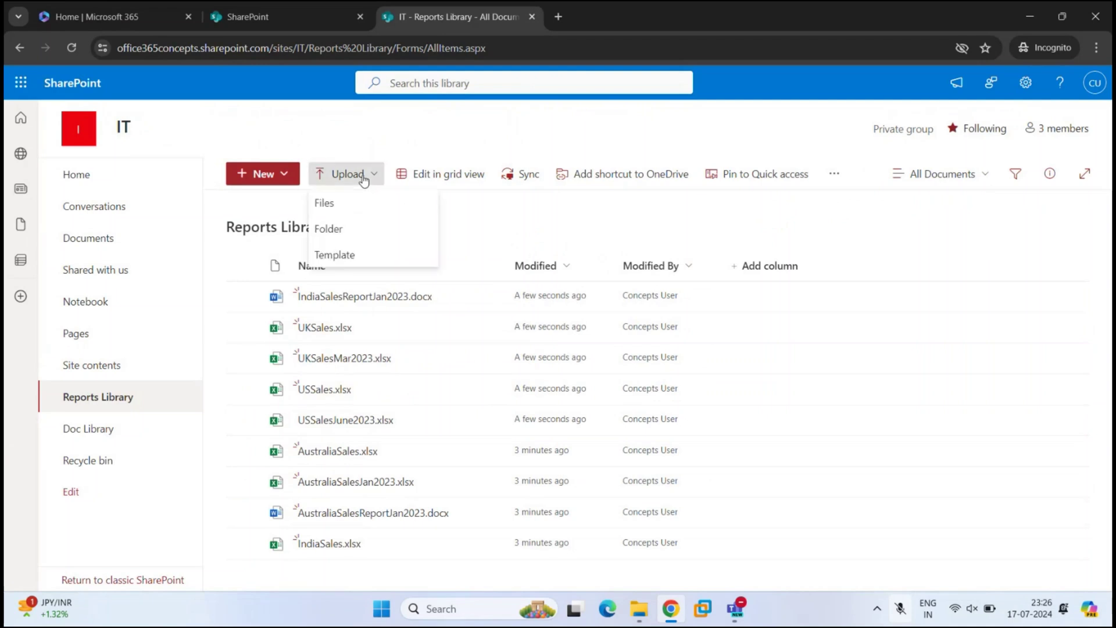
pyautogui.click(362, 229)
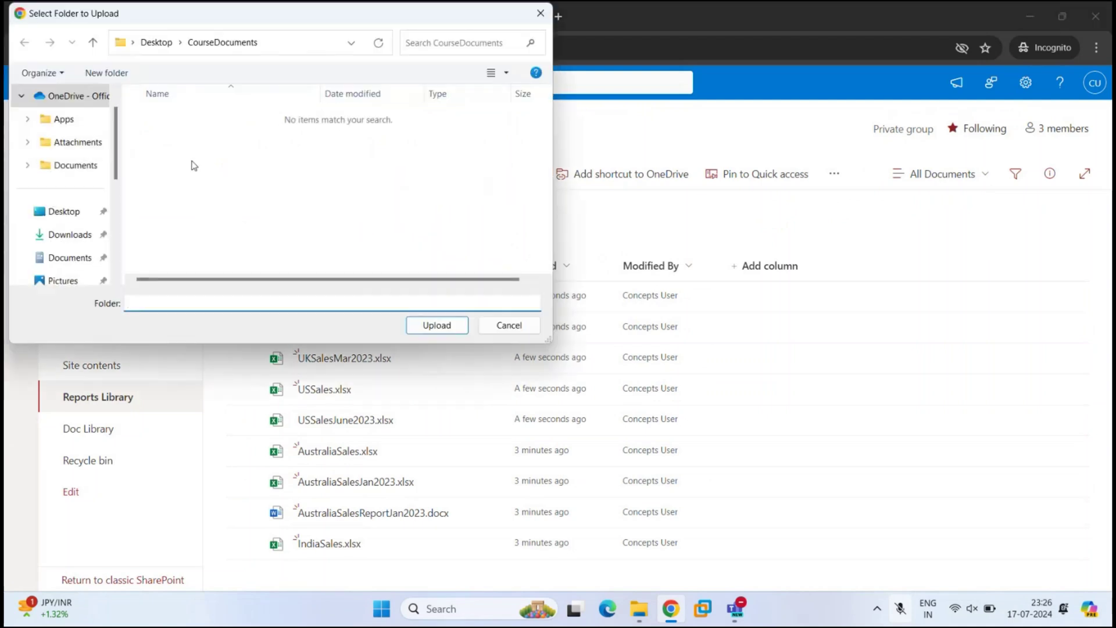
pyautogui.click(62, 213)
pyautogui.click(167, 143)
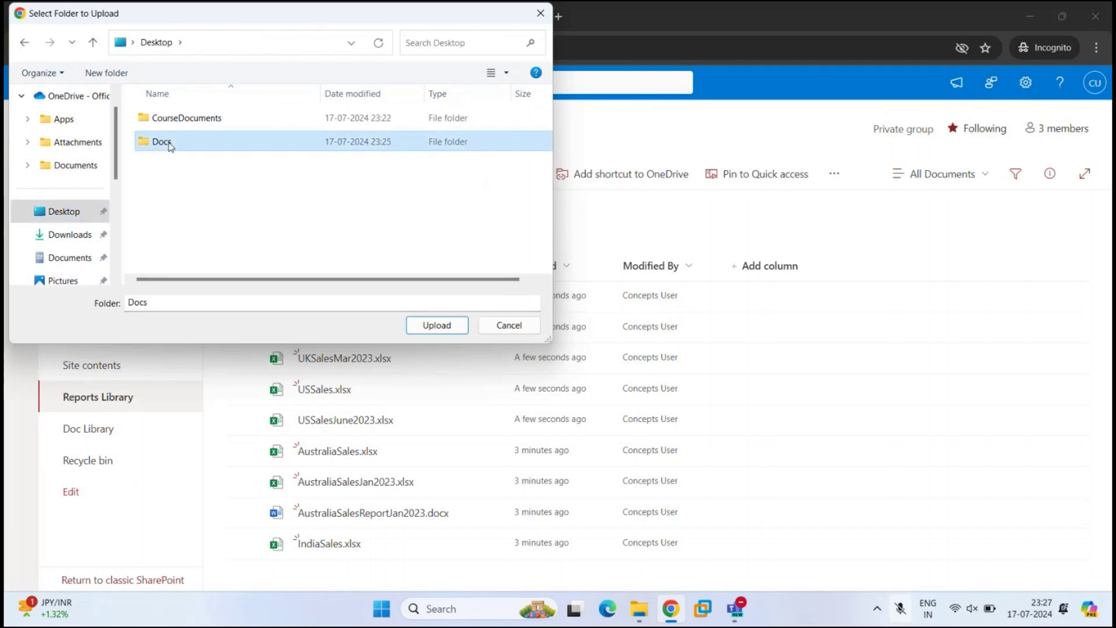
pyautogui.click(175, 123)
pyautogui.click(172, 140)
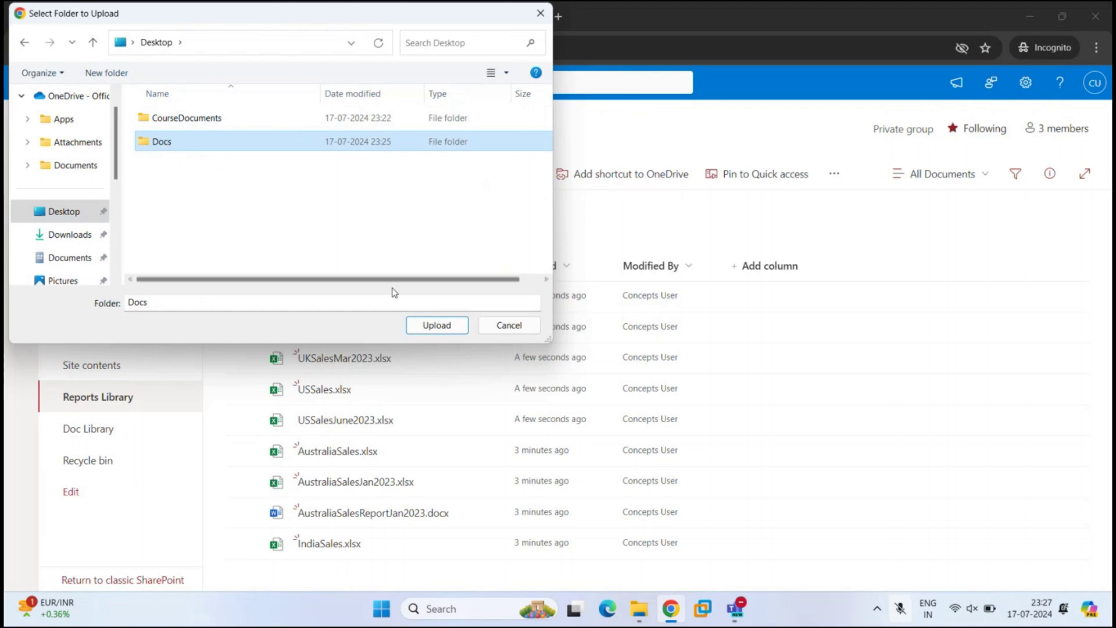
pyautogui.click(418, 325)
pyautogui.click(613, 141)
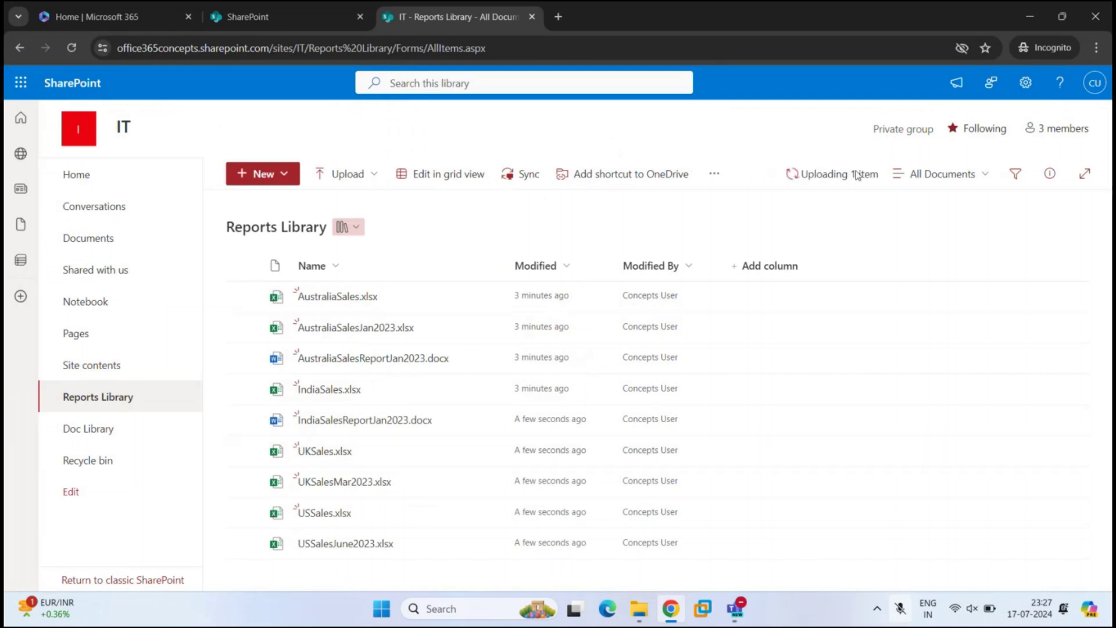
# Step: Check the upload summary, dismiss it, and open the Docs folder
pyautogui.click(838, 182)
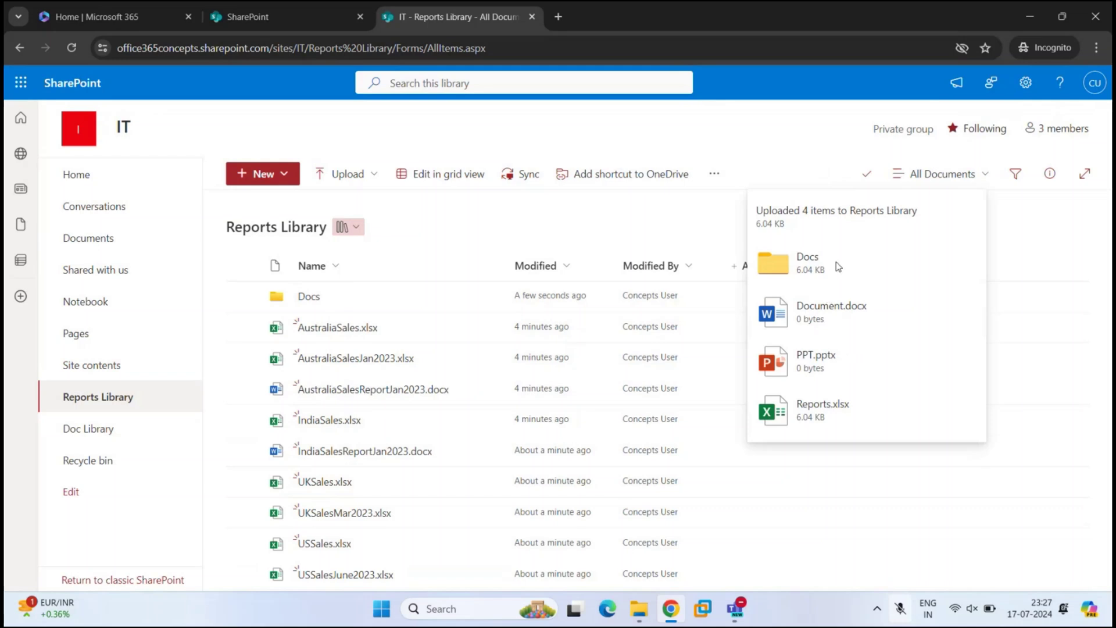
pyautogui.click(530, 221)
pyautogui.click(309, 296)
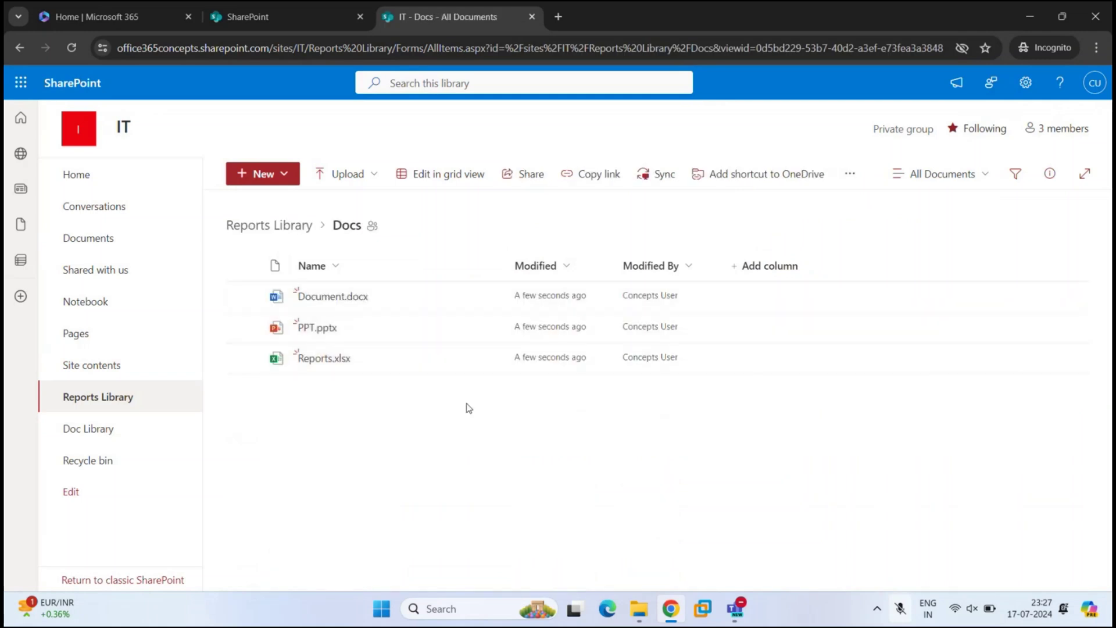
# Step: Use the Reports Library breadcrumb to return to the library's top level
pyautogui.click(269, 225)
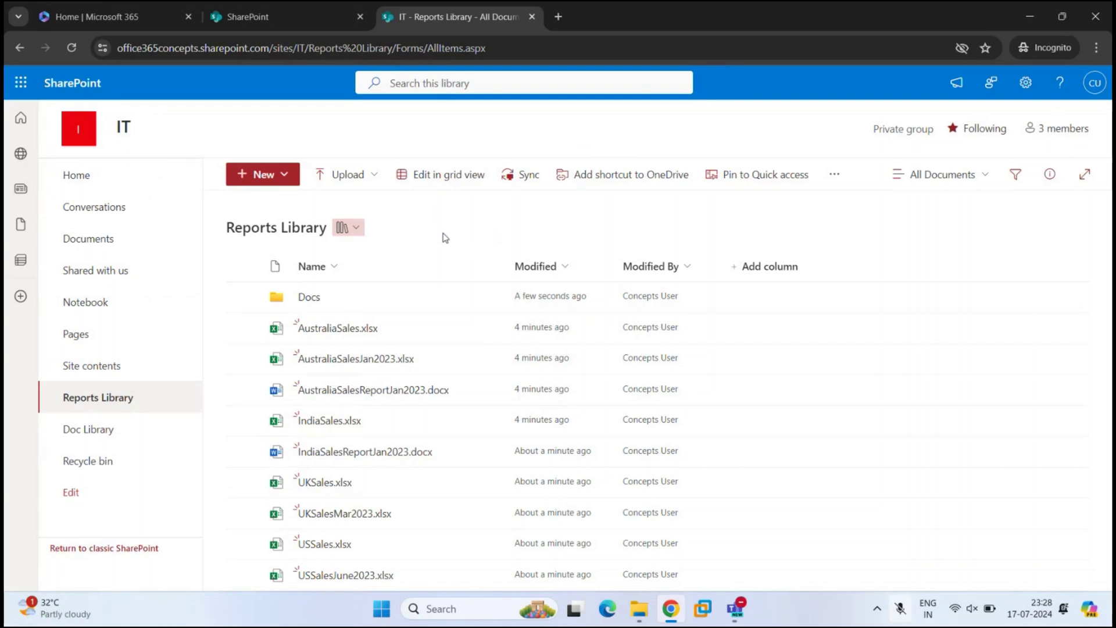
# Step: Create a blank Word document named Document from the library's New menu
pyautogui.click(275, 180)
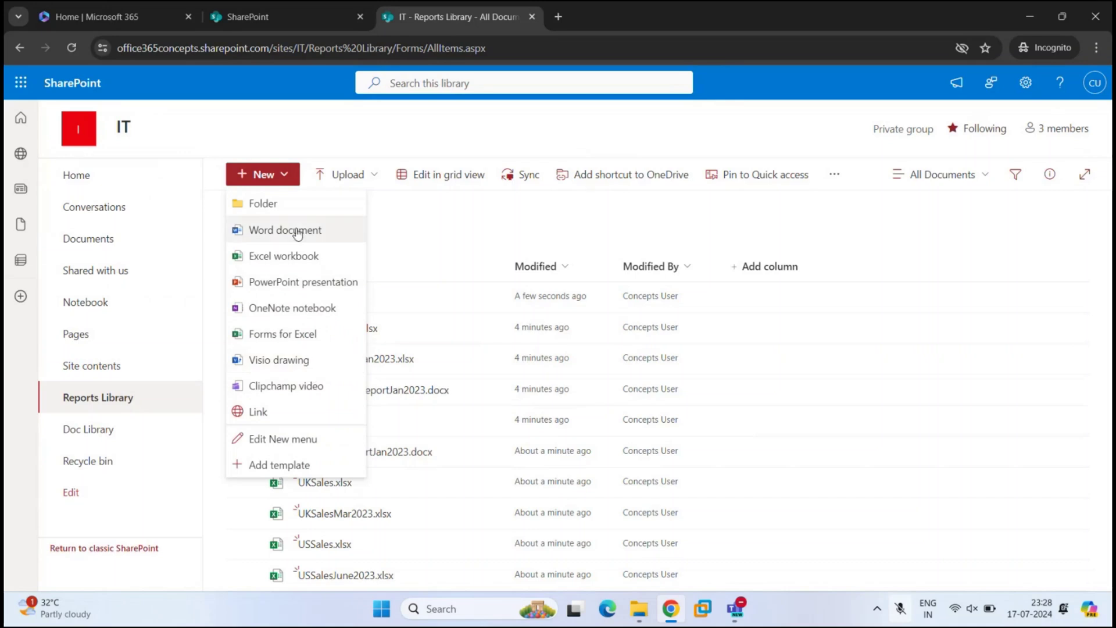
pyautogui.click(326, 233)
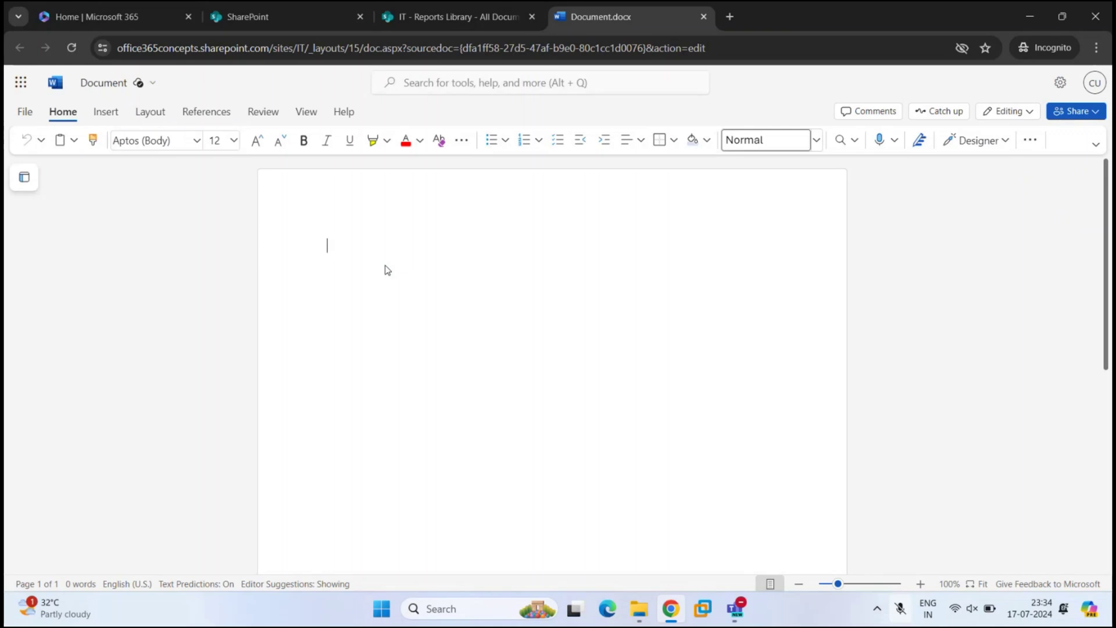
# Step: Rename the Word document from Document to 'IT Doc'
pyautogui.click(103, 84)
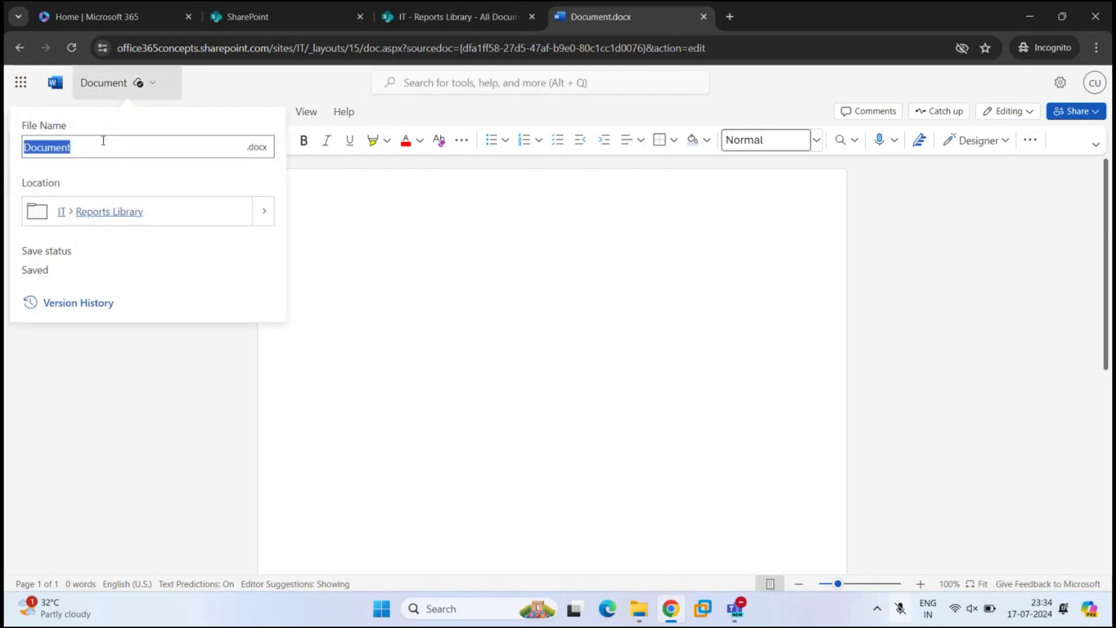
pyautogui.press('BackSpace')
pyautogui.write('It Doc')
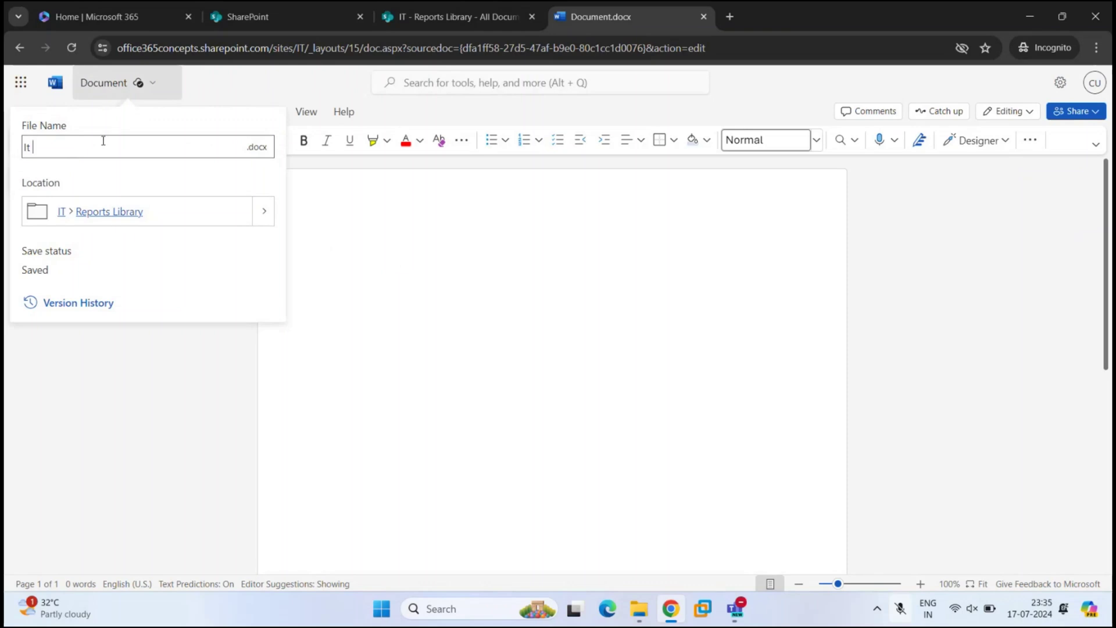
pyautogui.press('Left')
pyautogui.press('Left')
pyautogui.press('Left')
pyautogui.press('Left')
pyautogui.press('BackSpace')
pyautogui.write('T')
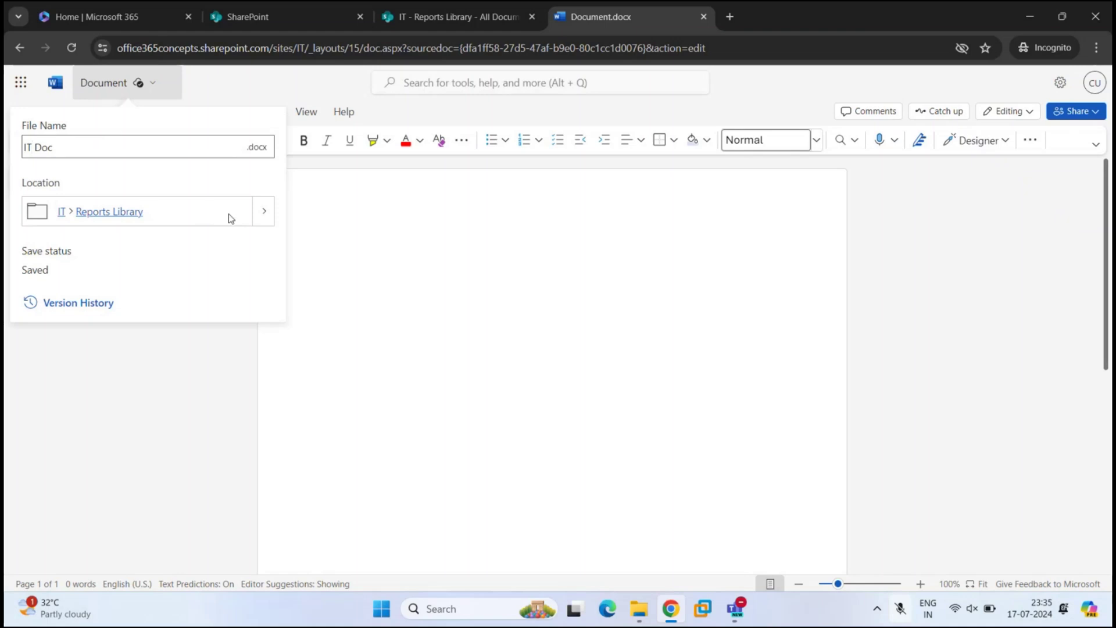
pyautogui.press('Return')
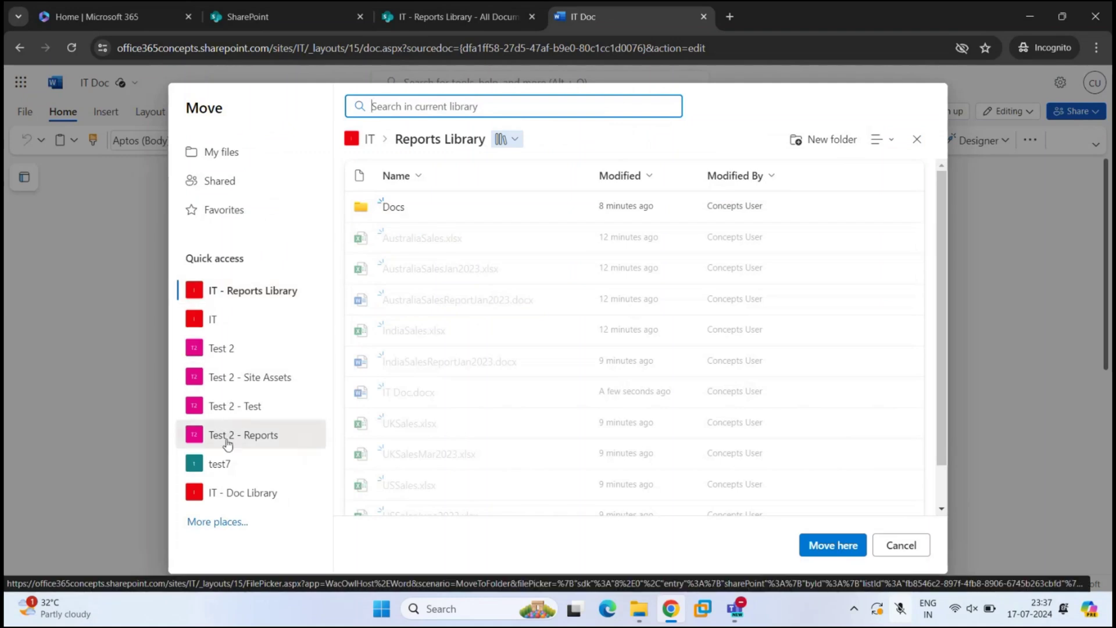
# Step: Pick IT - Doc Library as the Move destination for IT Doc
pyautogui.click(267, 292)
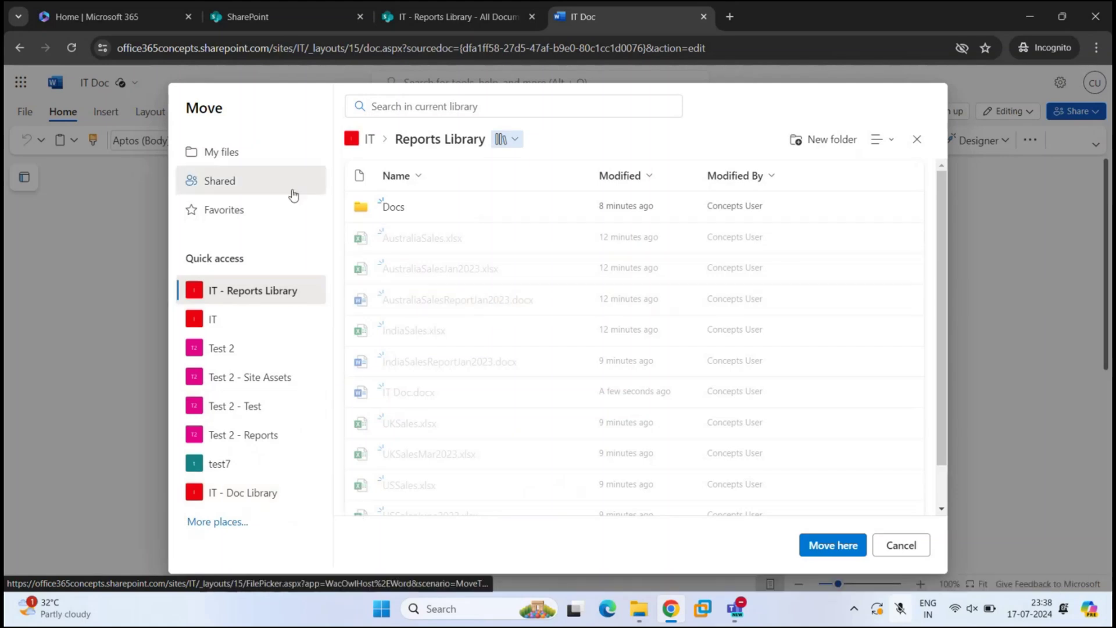
pyautogui.click(259, 500)
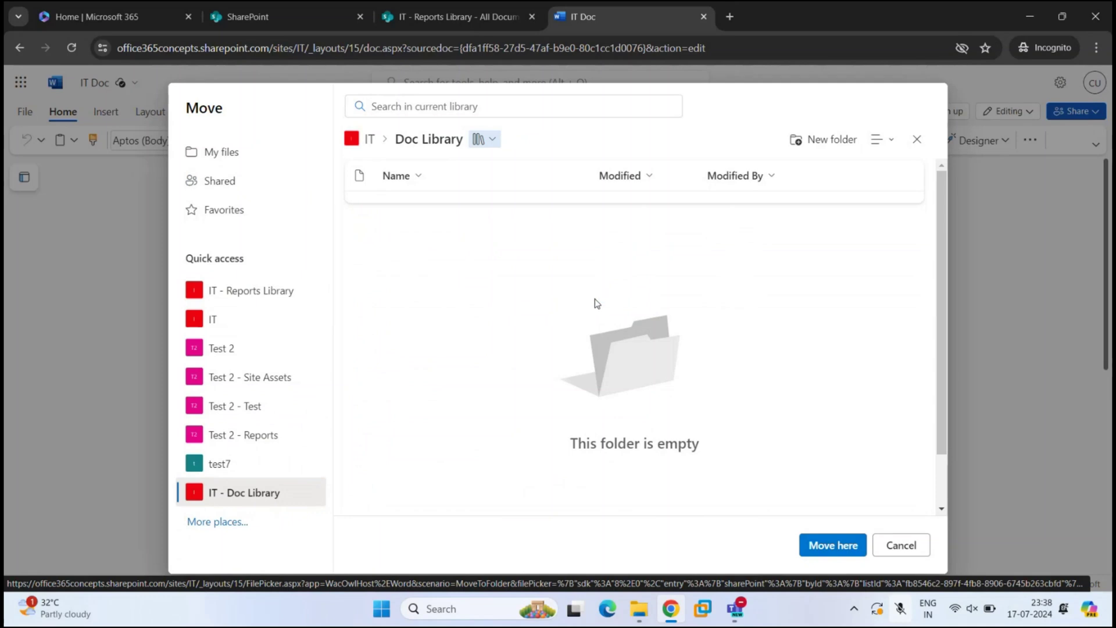
# Step: Close the IT Doc tab, create blank workbook Book.xlsx, and return to the library
pyautogui.click(901, 546)
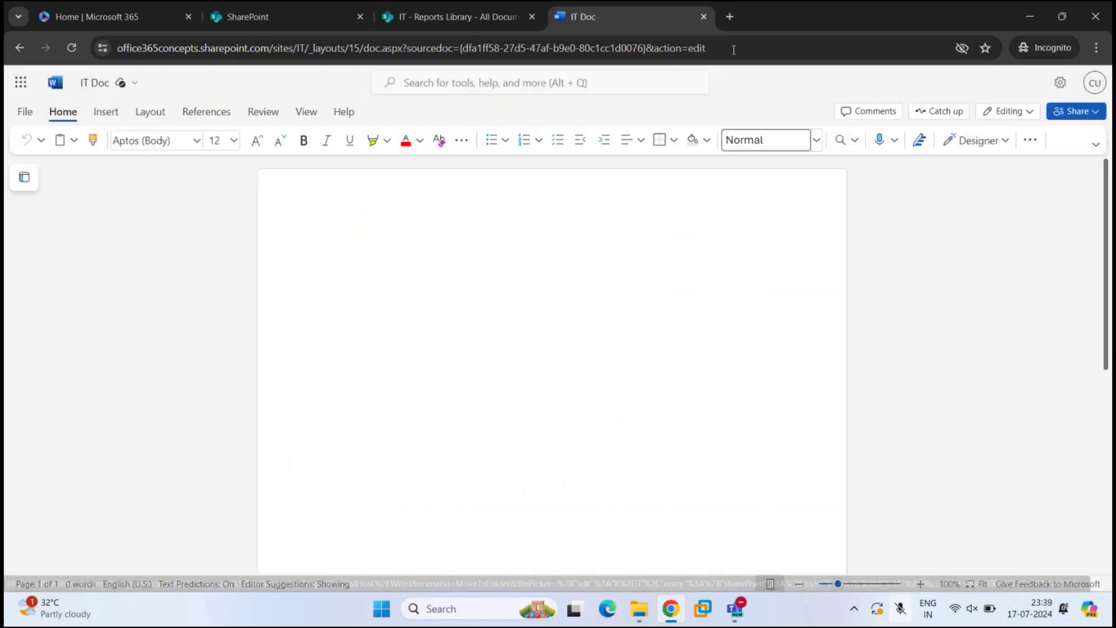
pyautogui.hotkey('ctrl', 'w')
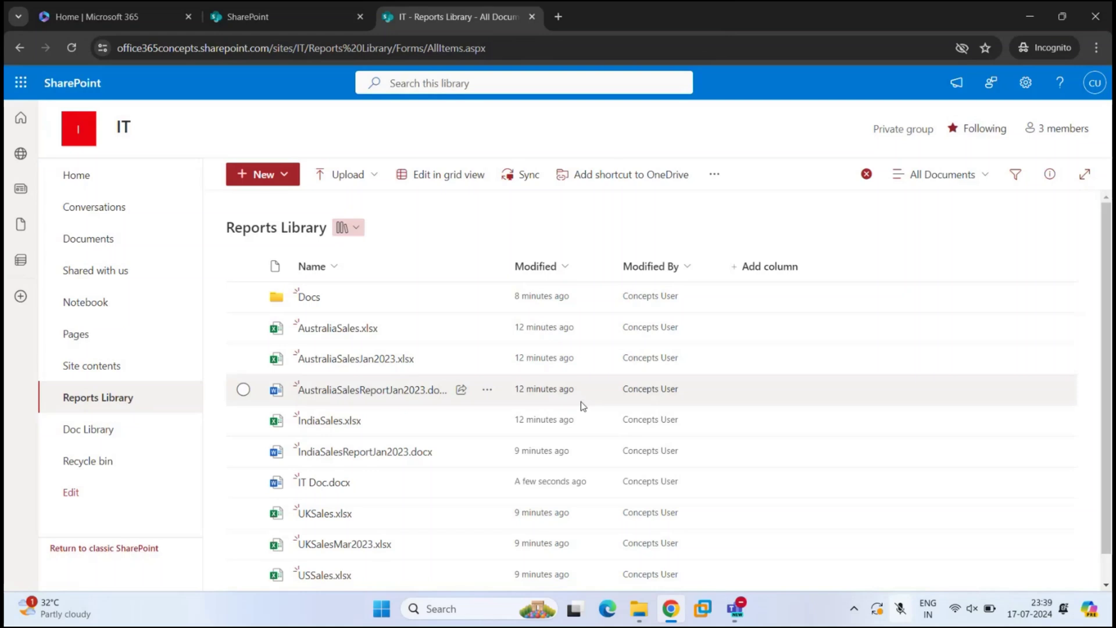
pyautogui.click(263, 174)
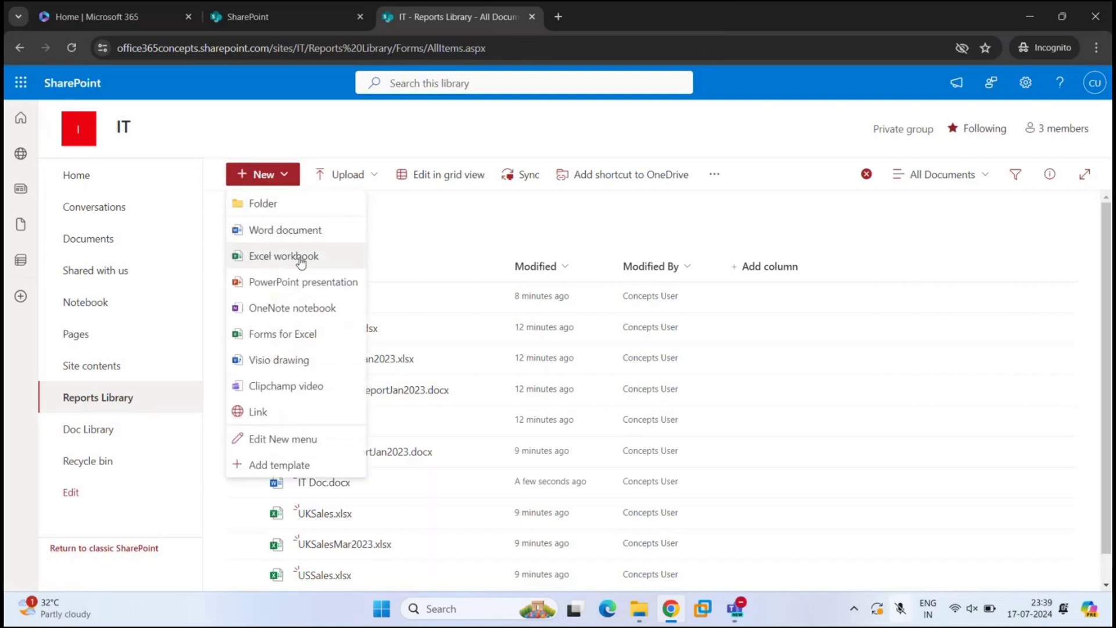
pyautogui.click(332, 262)
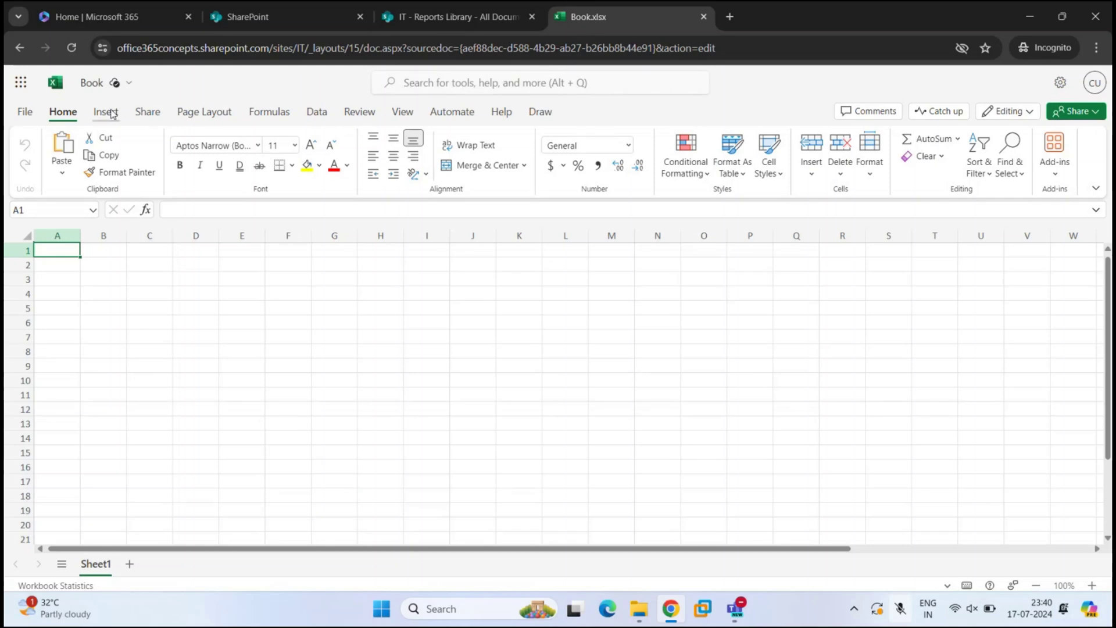
pyautogui.click(378, 21)
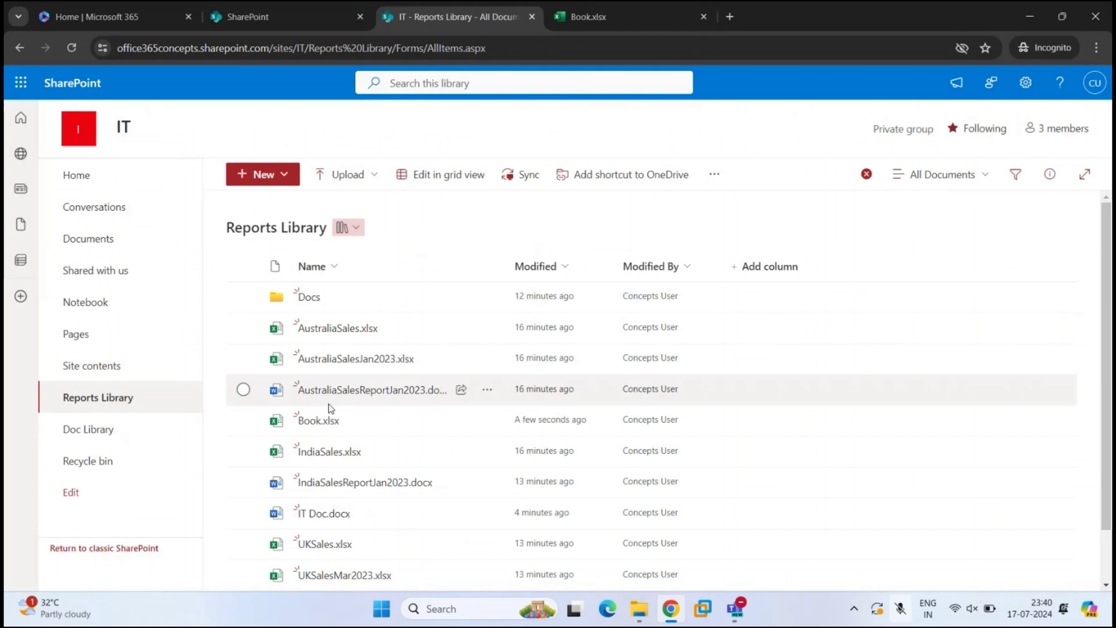
# Step: Use Book.xlsx's right-click Rename option to change its name to 'Reports'
pyautogui.rightClick(322, 419)
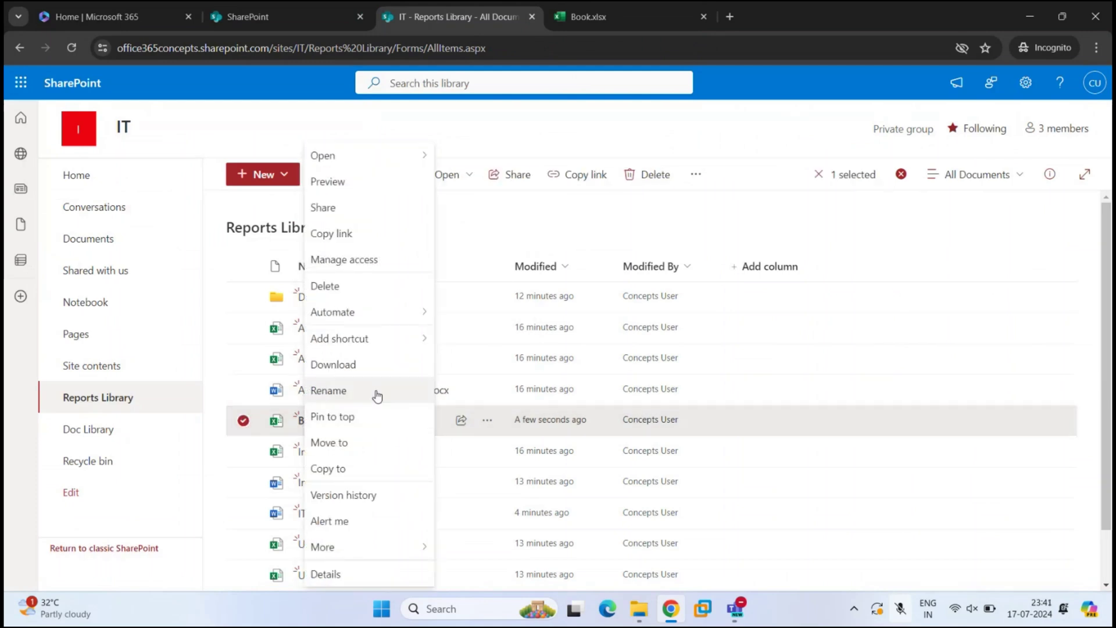
pyautogui.click(377, 394)
pyautogui.hotkey('ctrl', 'a')
pyautogui.write('Reports')
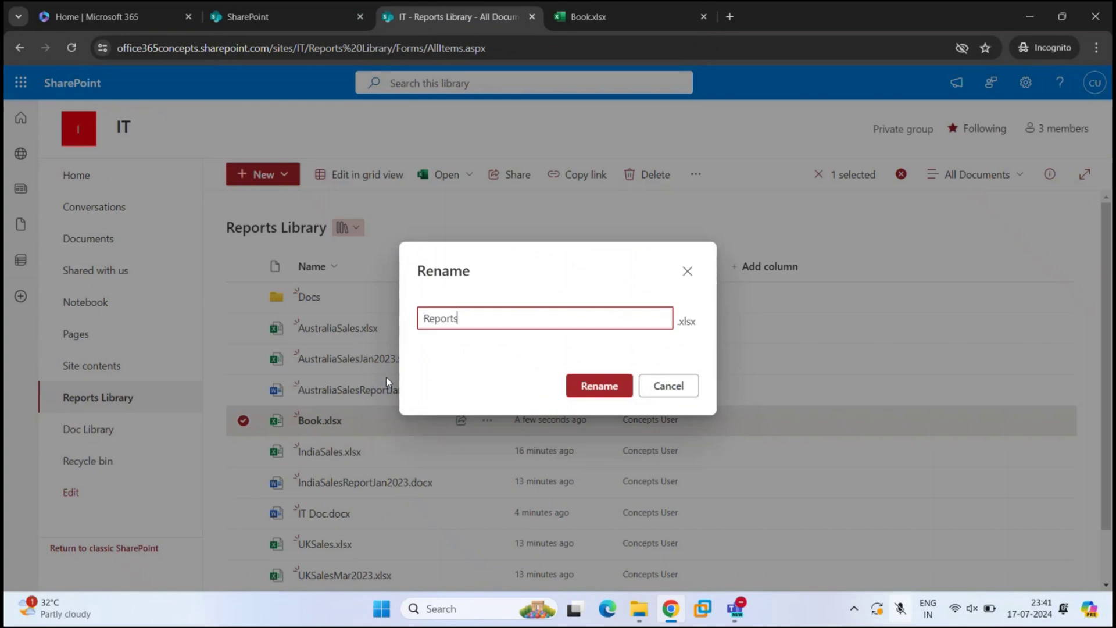
pyautogui.click(599, 386)
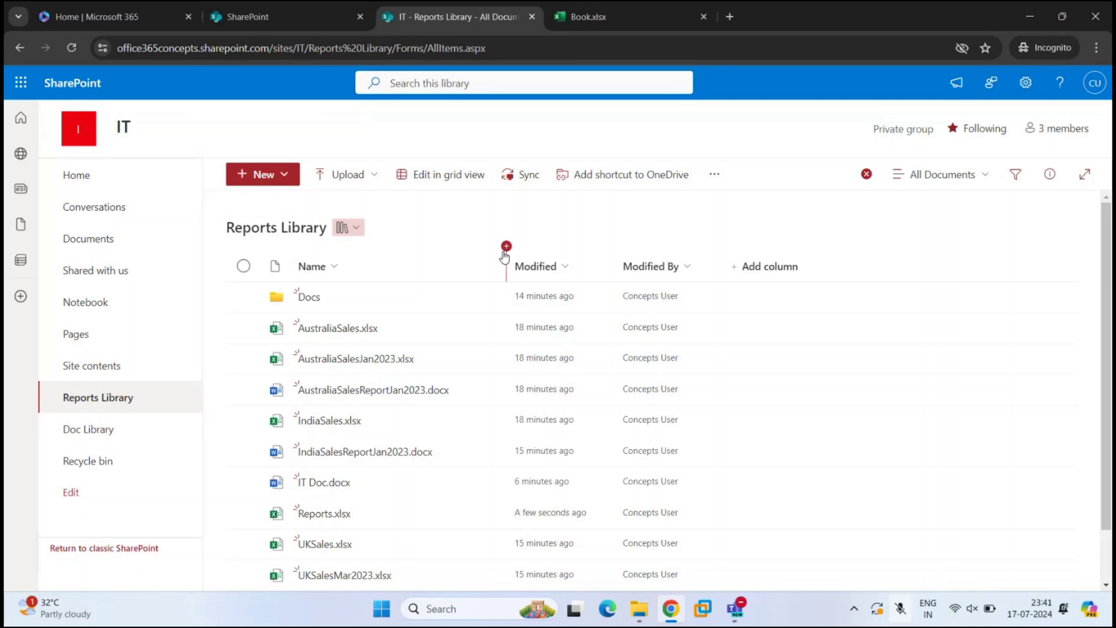
# Step: Add a new folder called 'It Docs Folder' to the Reports Library and open it
pyautogui.click(285, 180)
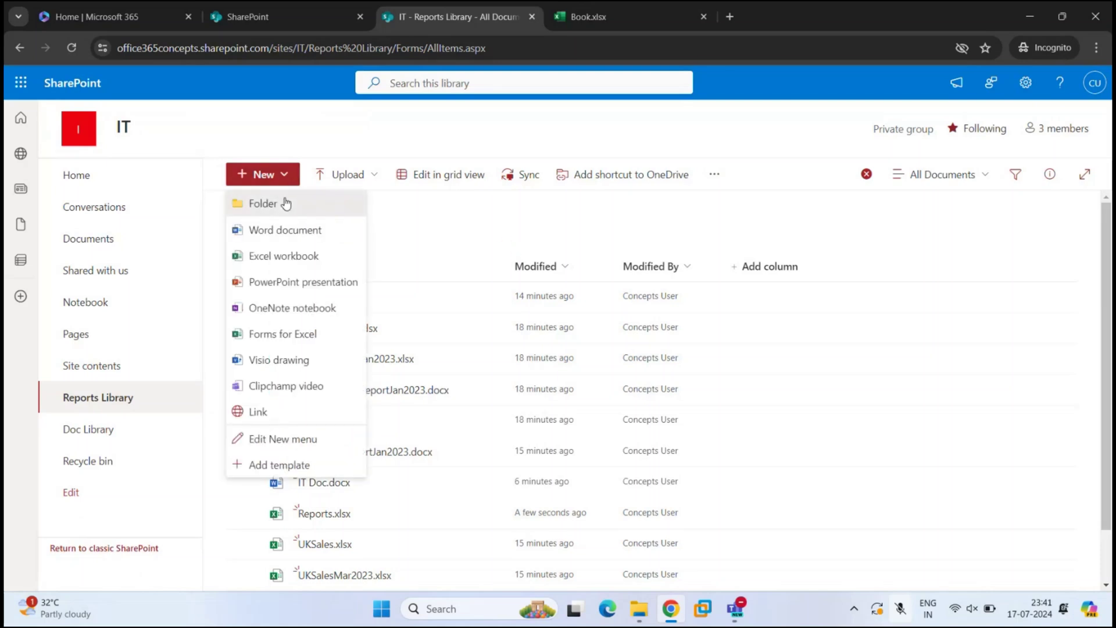
pyautogui.click(286, 204)
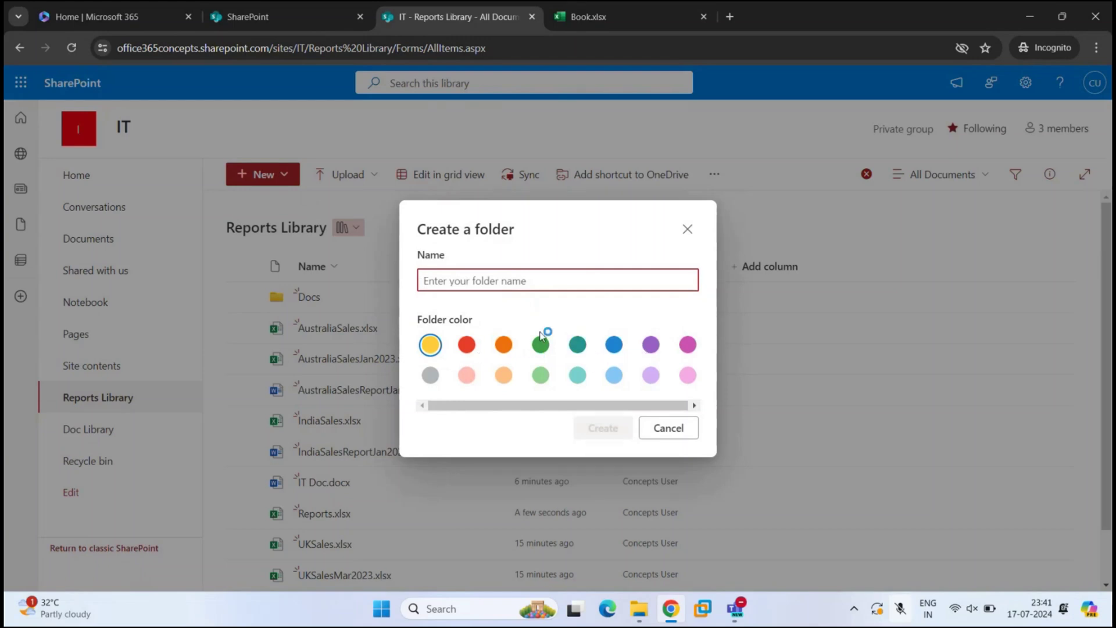
pyautogui.write('I')
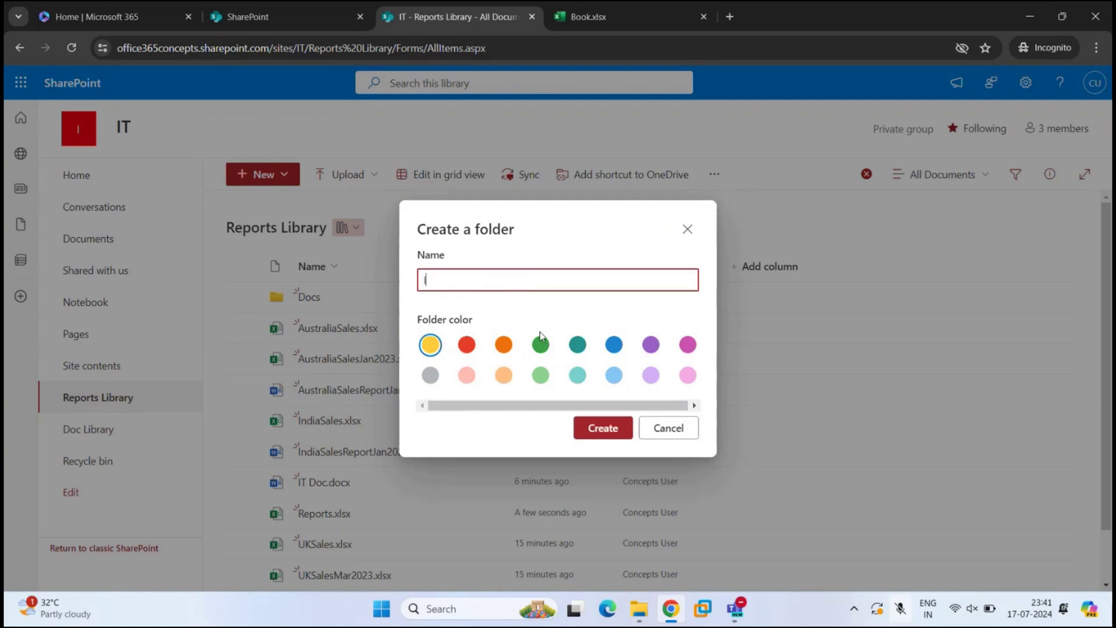
pyautogui.write('t Docs Folder')
pyautogui.click(618, 433)
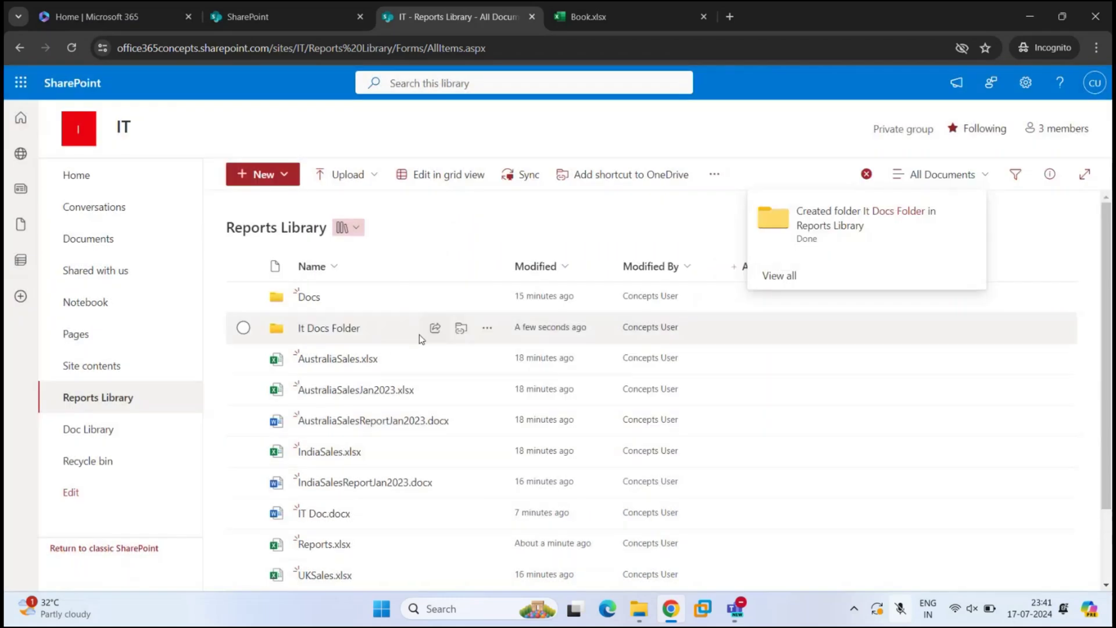
pyautogui.click(327, 331)
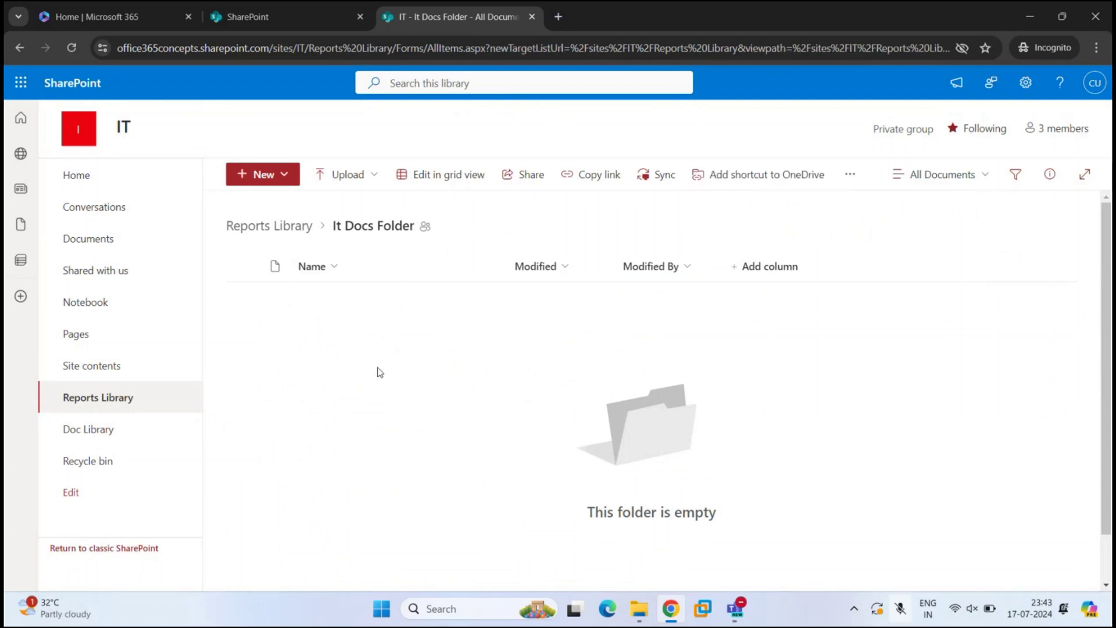
# Step: Return to the top level of the Reports Library using the left navigation pane
pyautogui.click(102, 408)
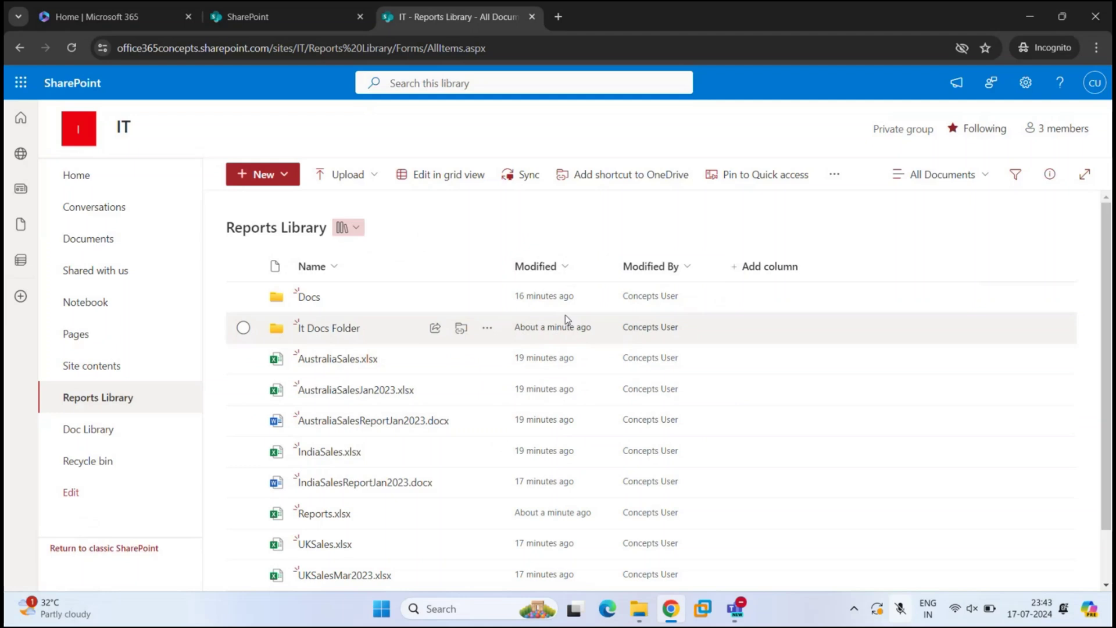
# Step: Sync the Reports Library to this computer through OneDrive and dismiss the syncing notice
pyautogui.click(524, 178)
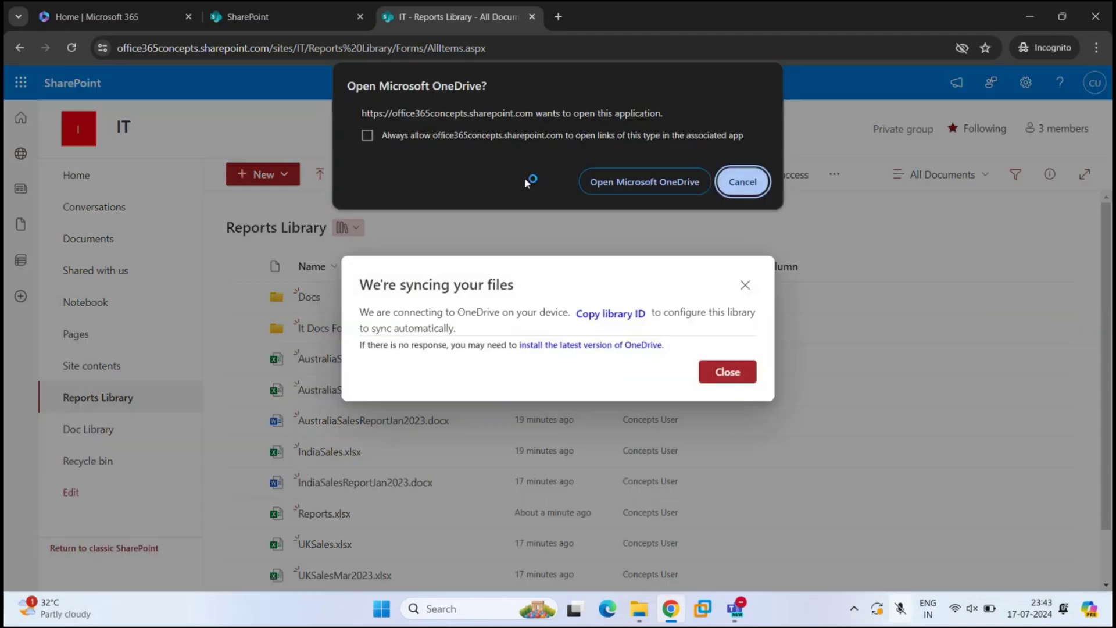
pyautogui.click(642, 180)
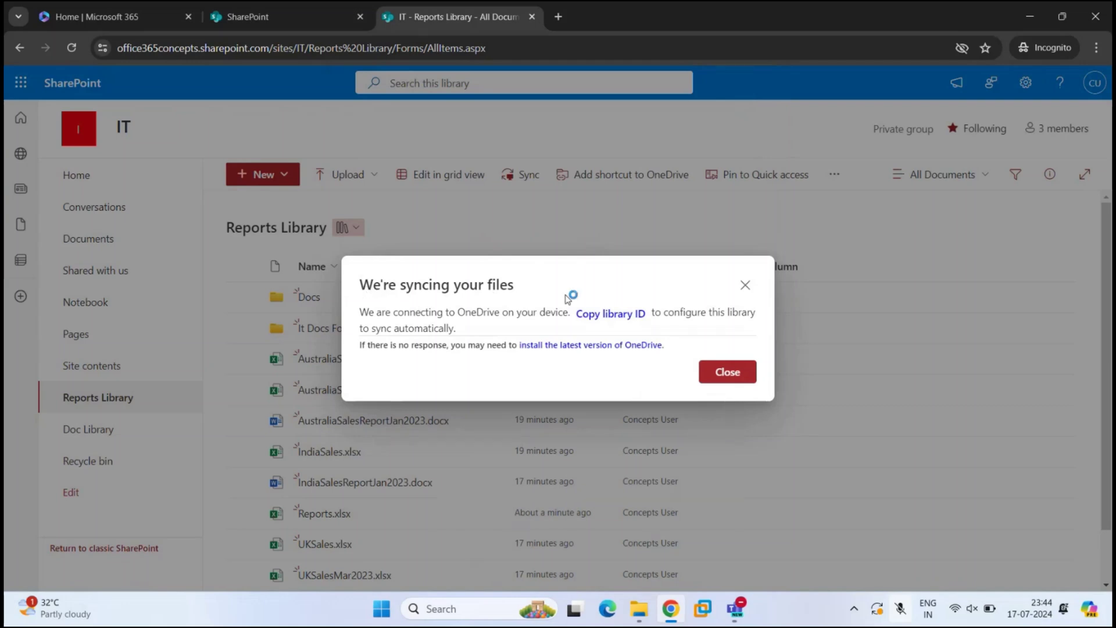
pyautogui.click(728, 371)
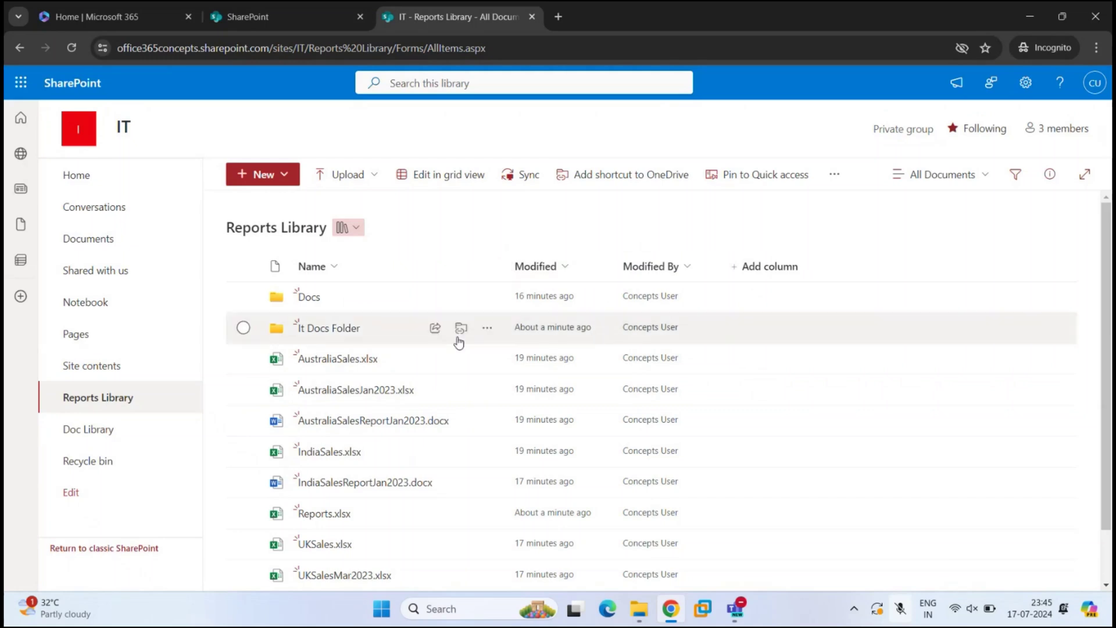
# Step: Check the synced IT - Reports Library folder under Office365Concepts in File Explorer, then return to Chrome
pyautogui.click(639, 608)
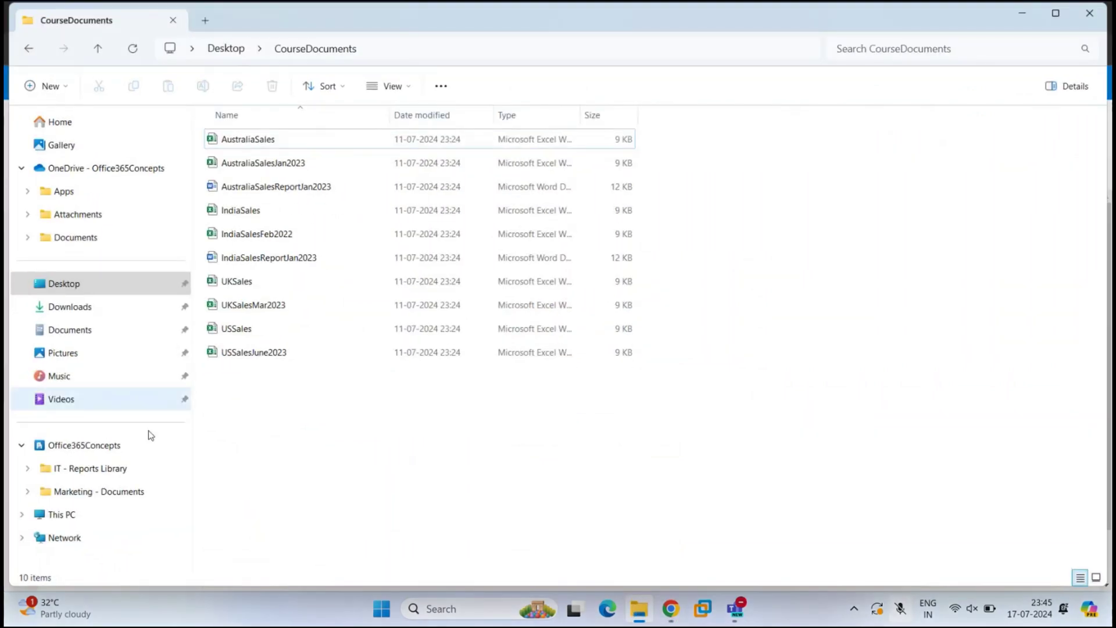
pyautogui.click(73, 451)
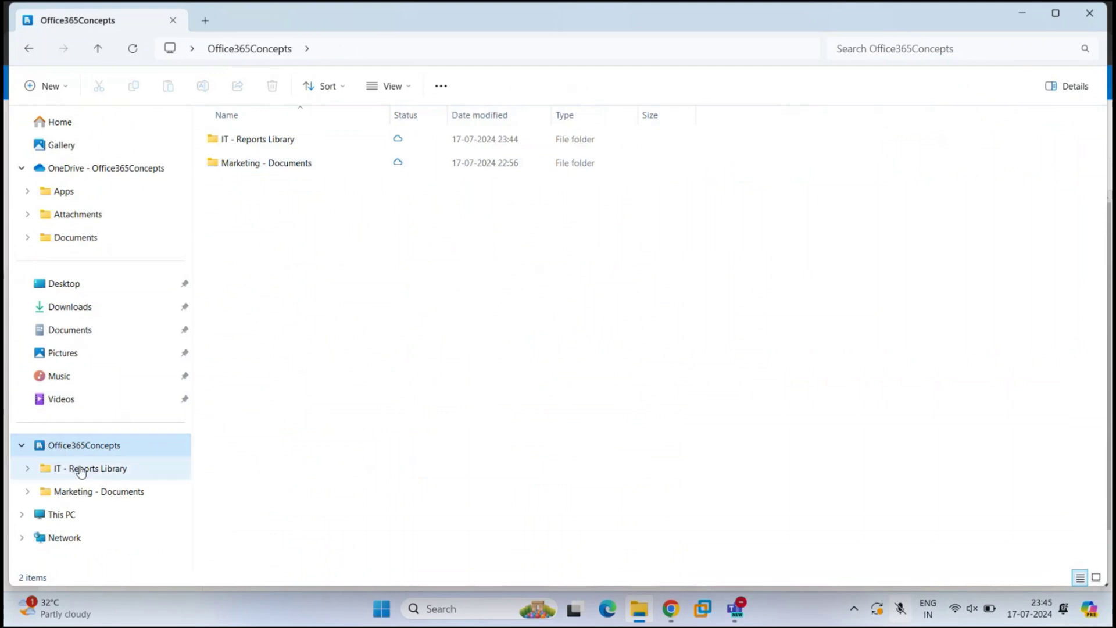
pyautogui.click(125, 472)
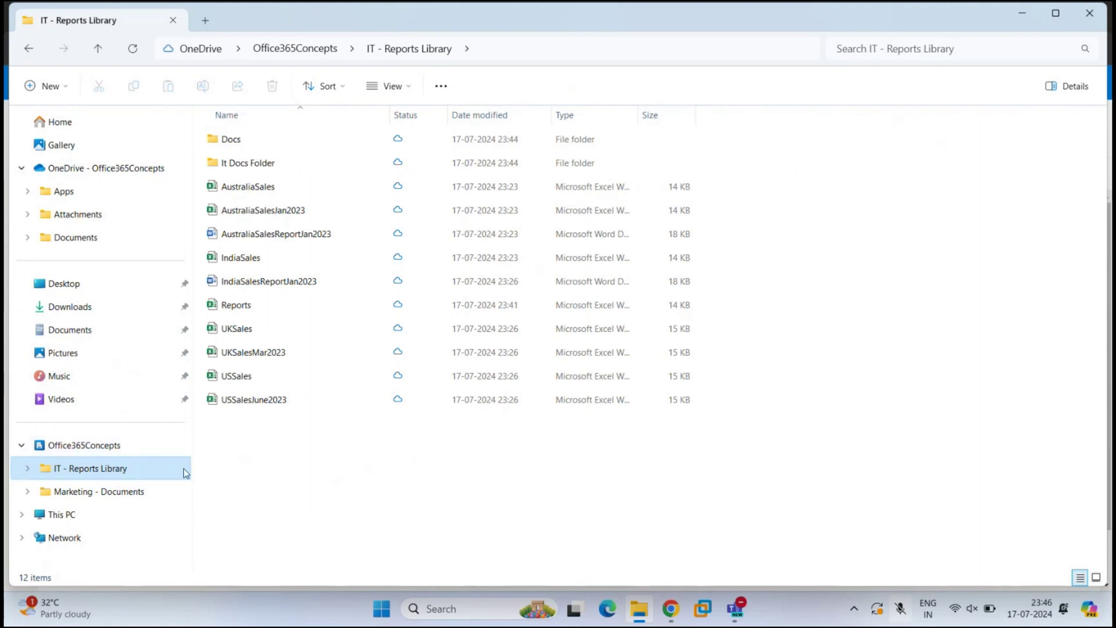
pyautogui.click(671, 608)
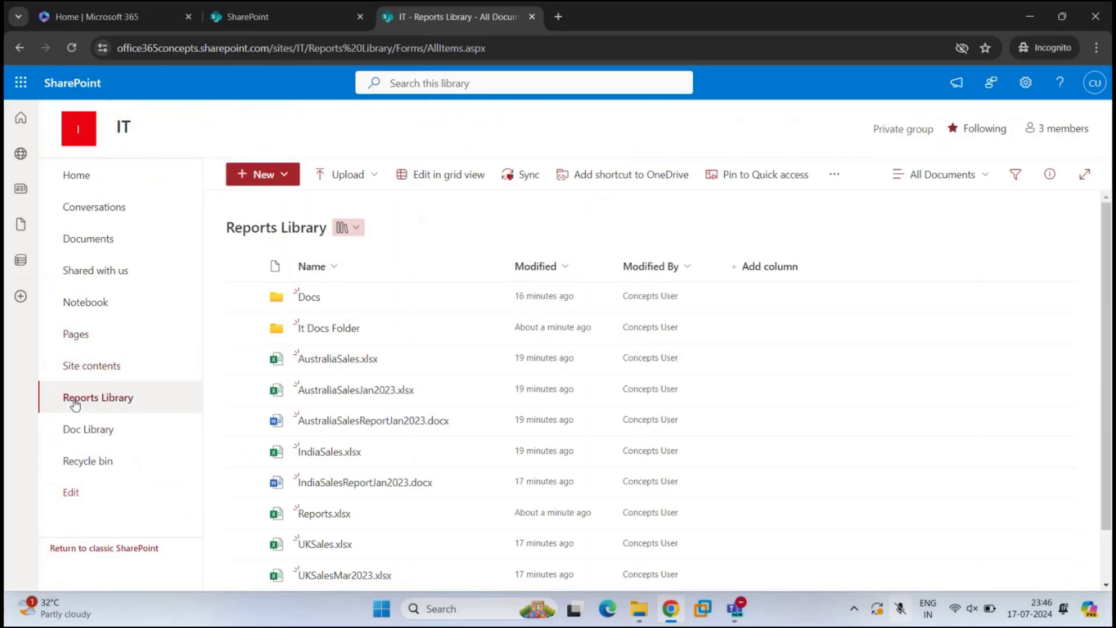
# Step: Refresh the Reports Library and compare its items with the synced folder in File Explorer
pyautogui.click(151, 408)
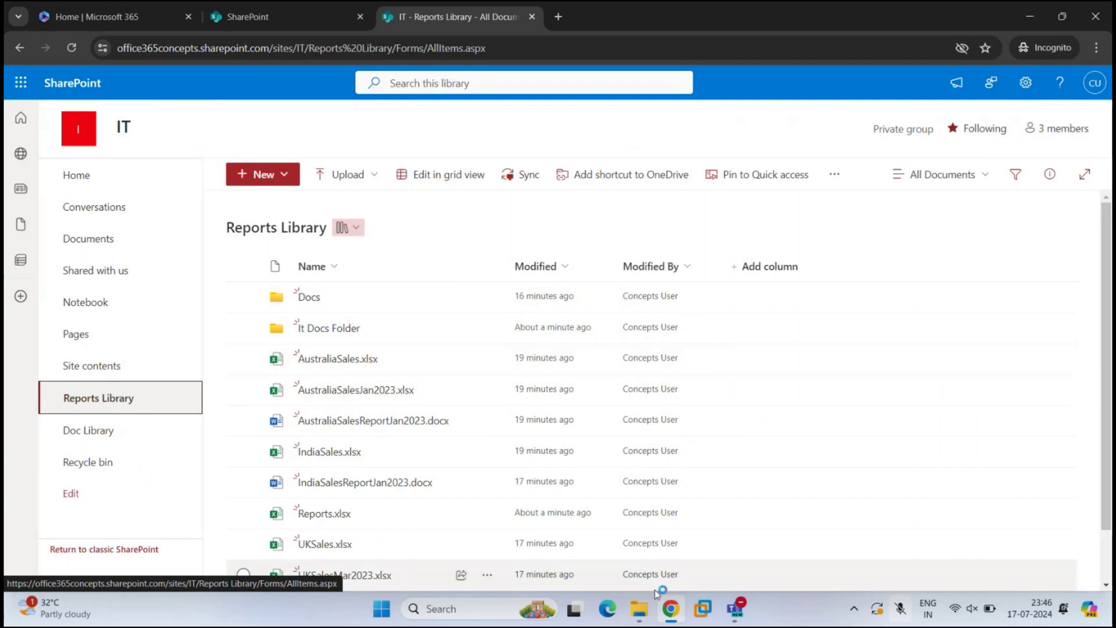
pyautogui.click(639, 609)
pyautogui.click(228, 141)
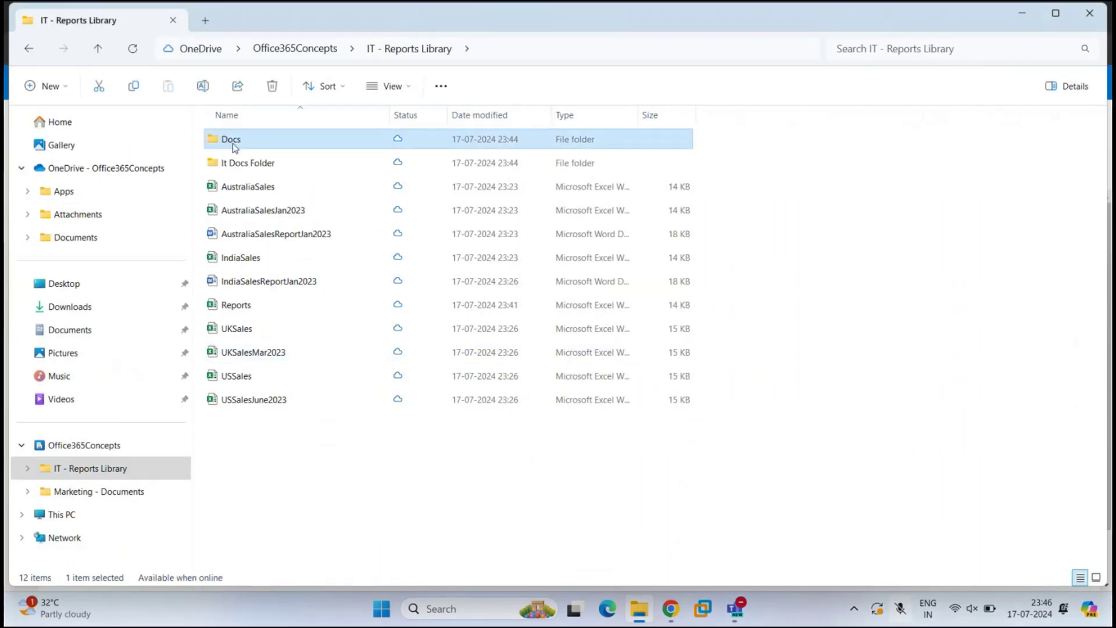
pyautogui.press('Down')
pyautogui.press('Down')
pyautogui.press('Down')
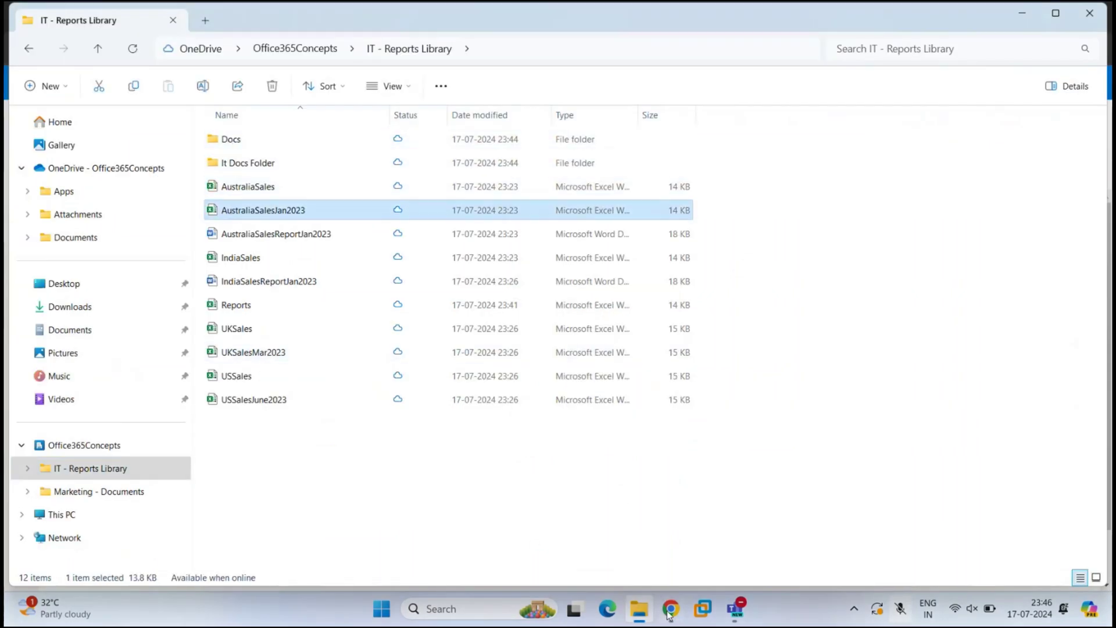
pyautogui.click(671, 608)
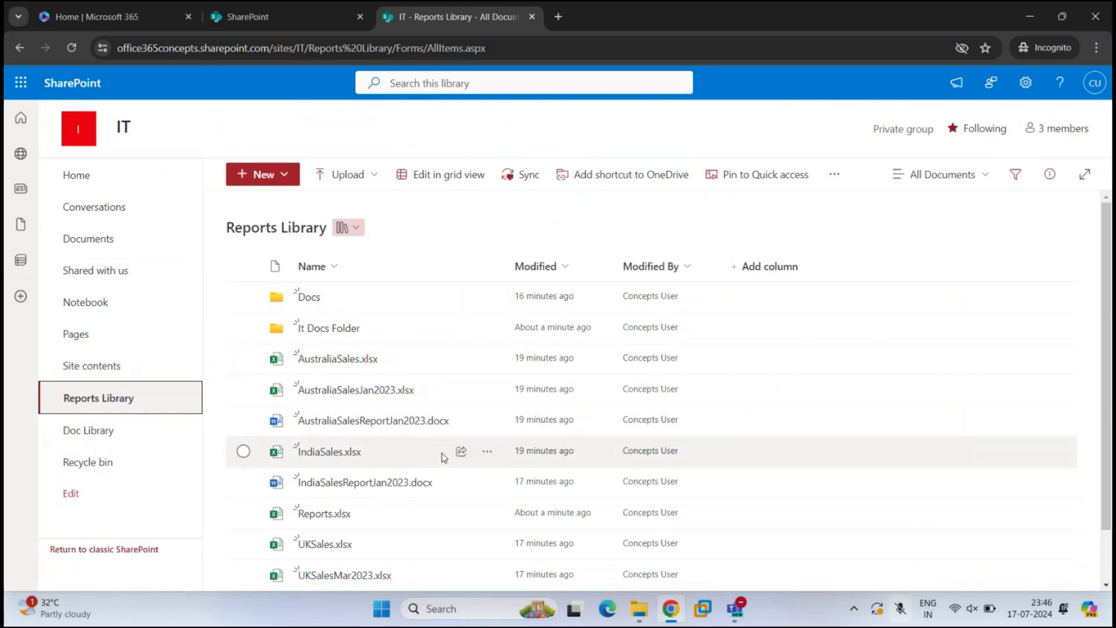
pyautogui.hotkey('alt', 'Tab')
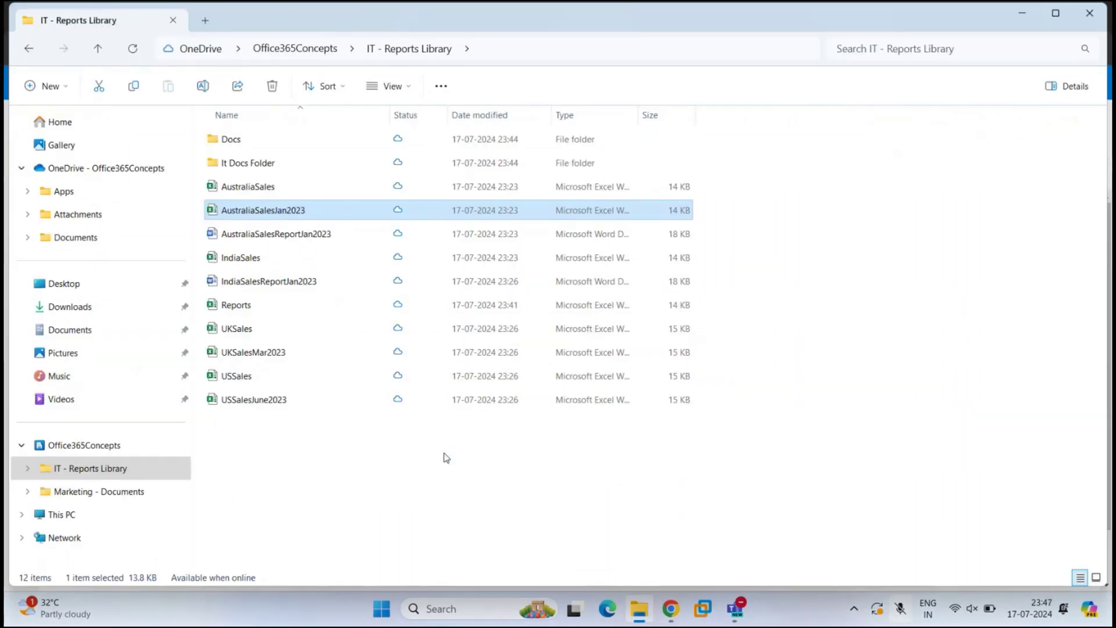